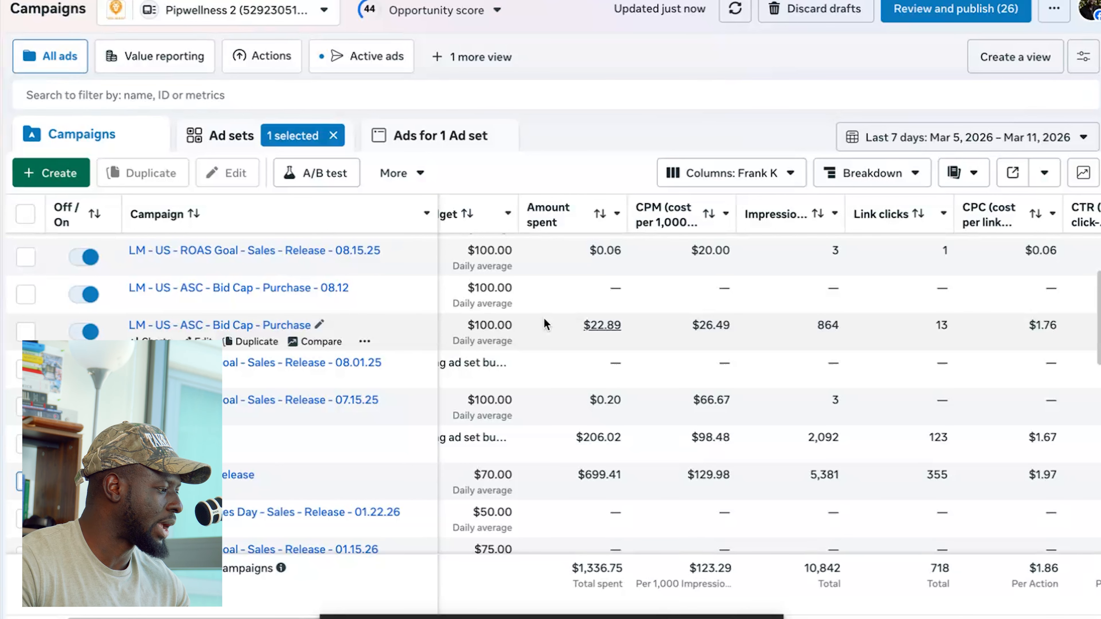
# - Create a new auction campaign with the Sales objective
pyautogui.click(60, 176)
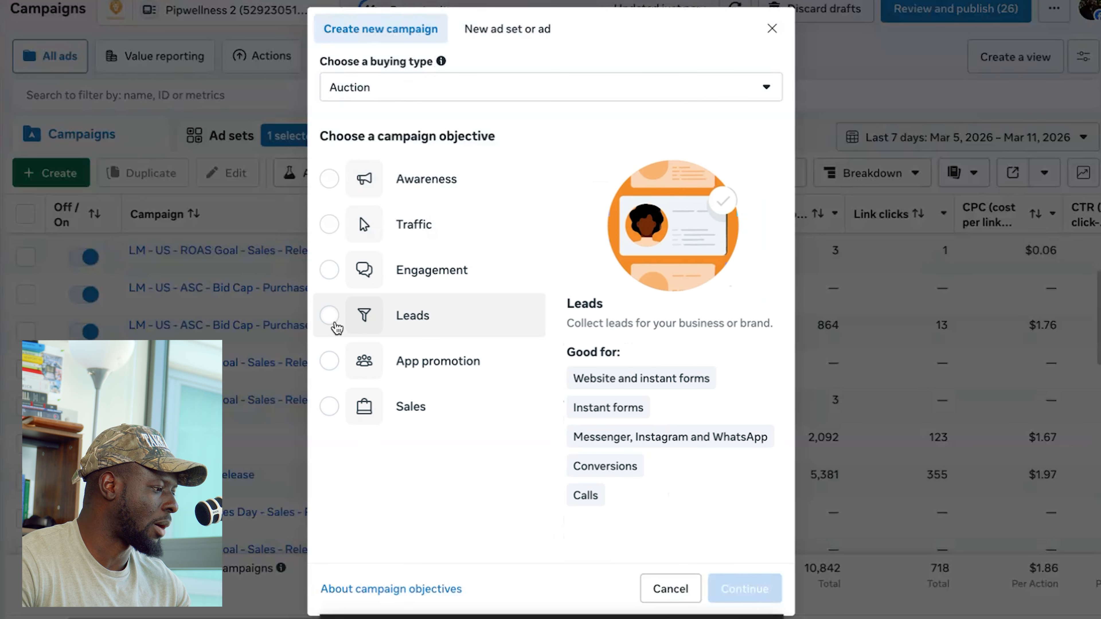
pyautogui.click(329, 410)
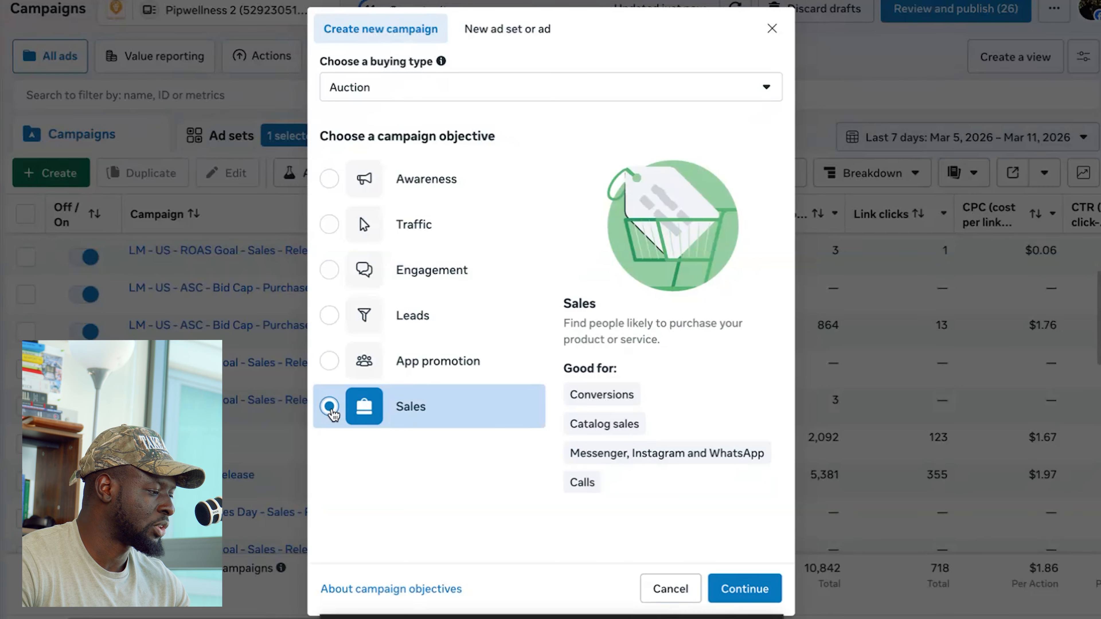
pyautogui.click(750, 588)
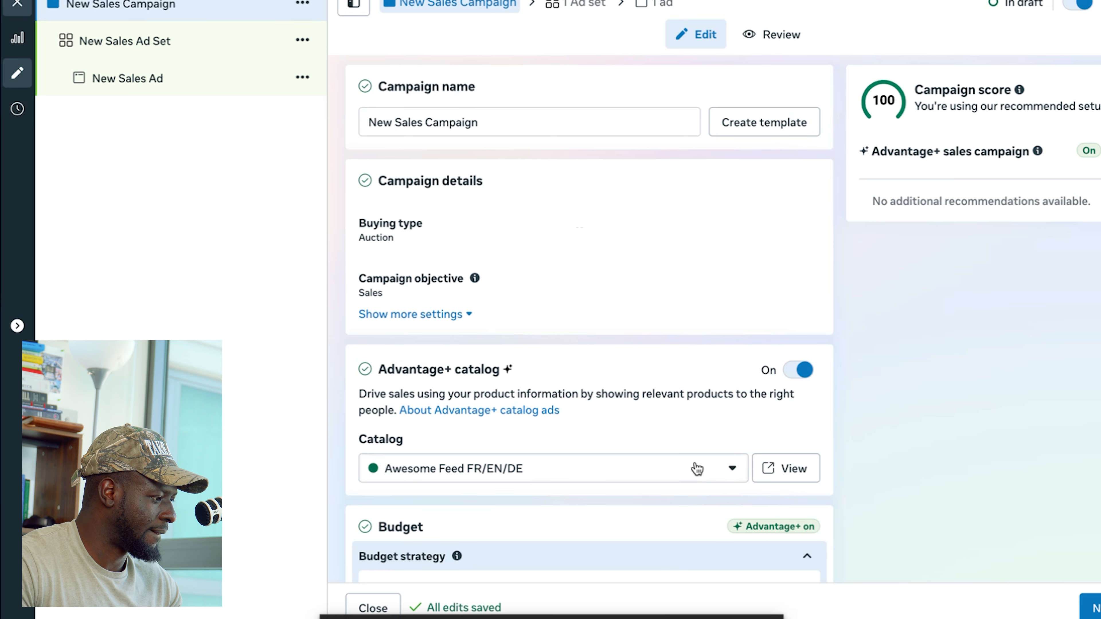
# - Name the campaign "LM - US - ACQ - Release - 3.12.26"
pyautogui.tripleClick(496, 122)
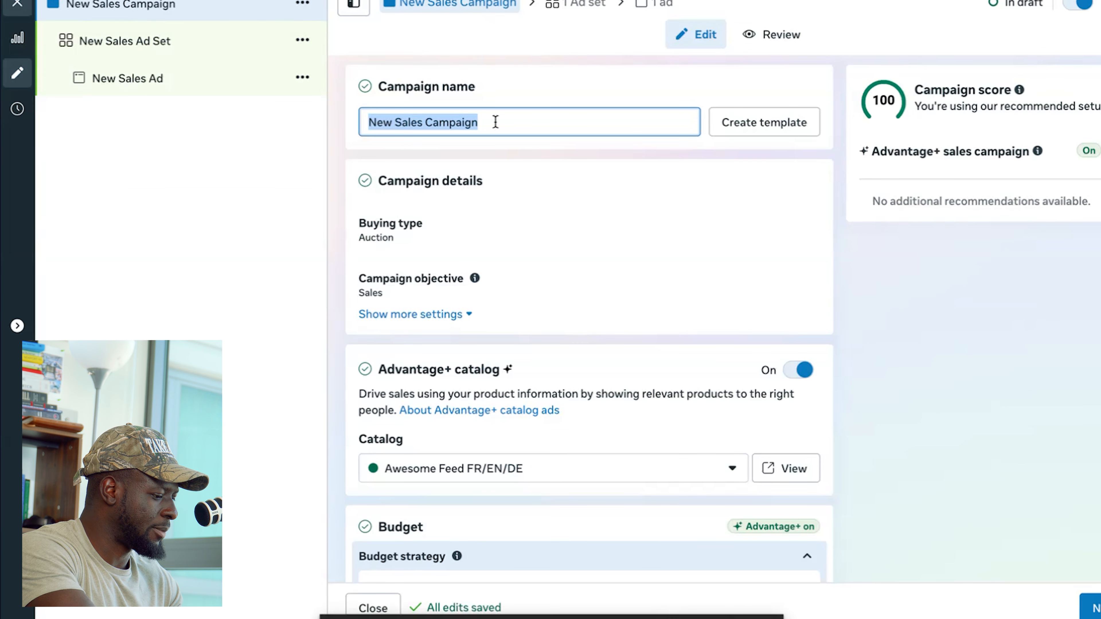
pyautogui.write('LM')
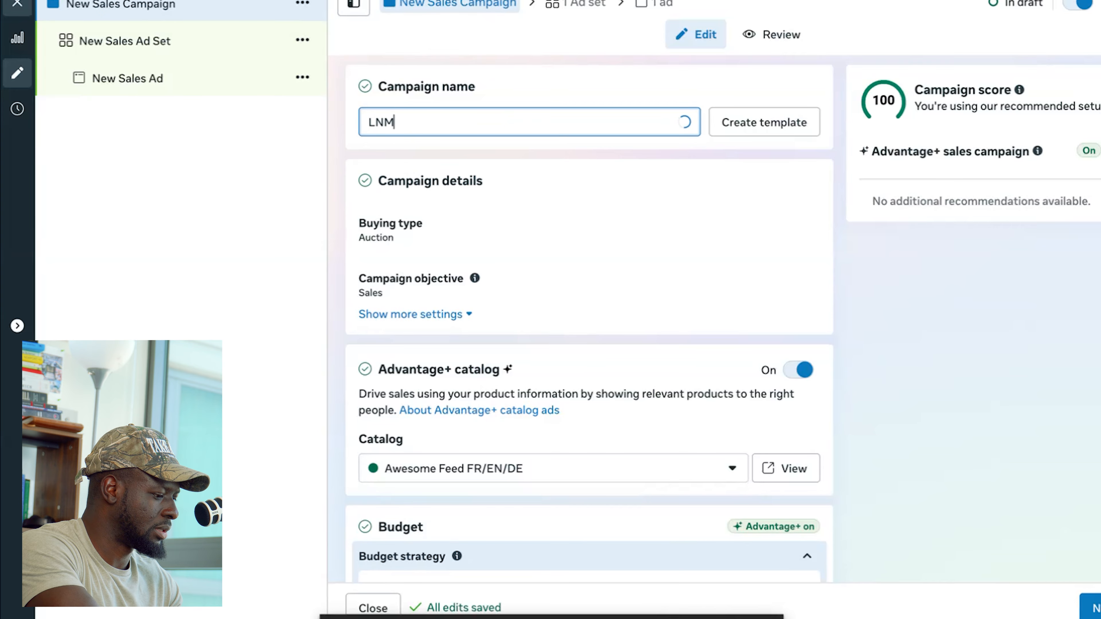
pyautogui.press('BackSpace')
pyautogui.write('M')
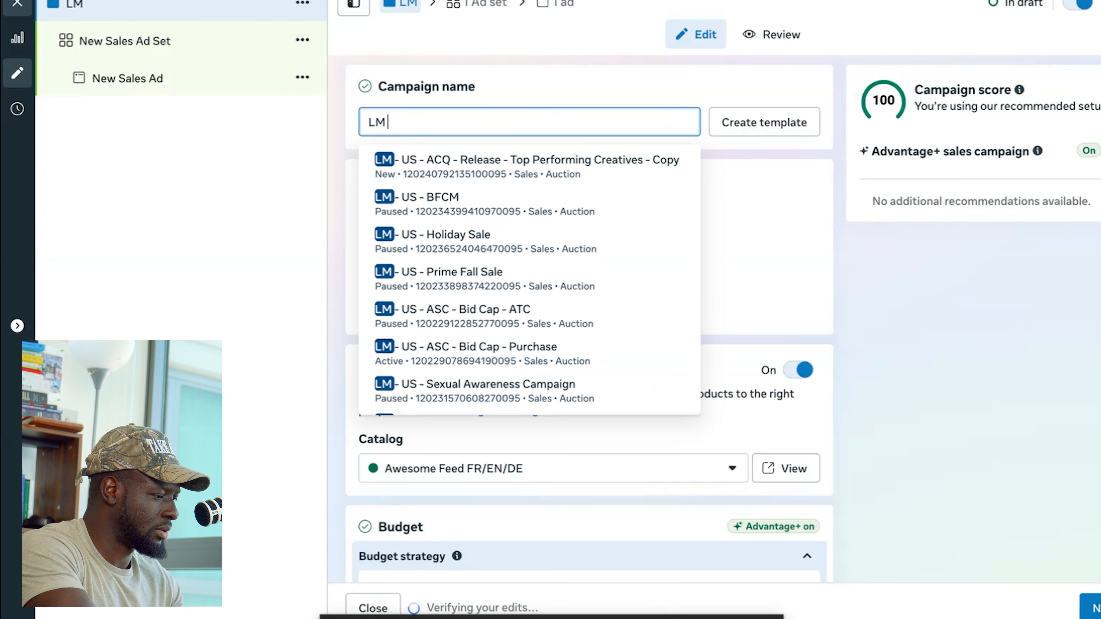
pyautogui.write(' -')
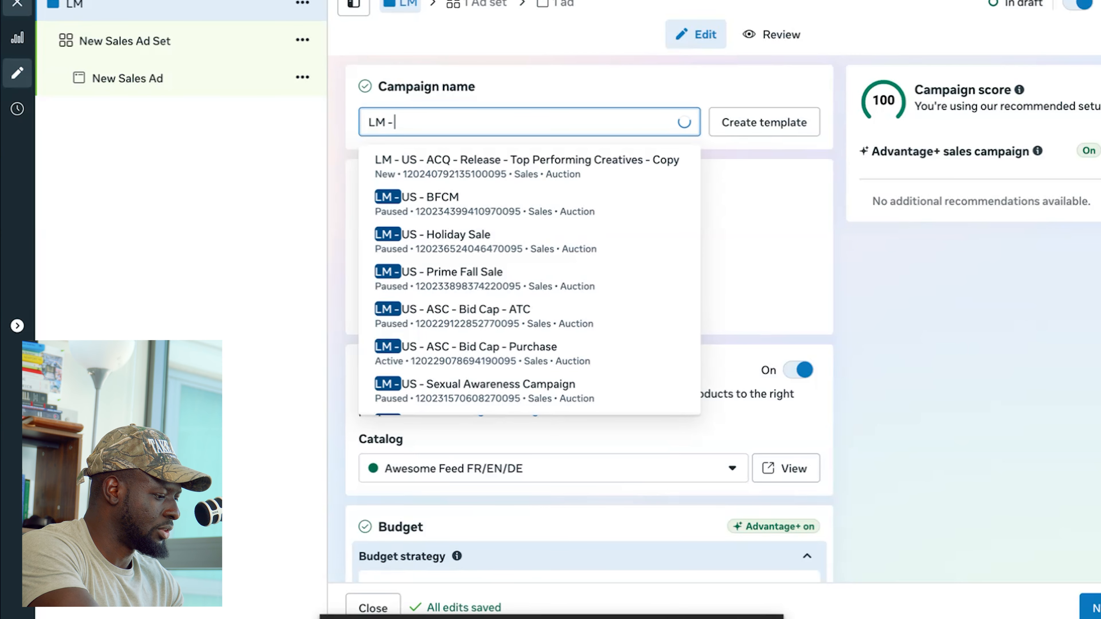
pyautogui.write(' US -')
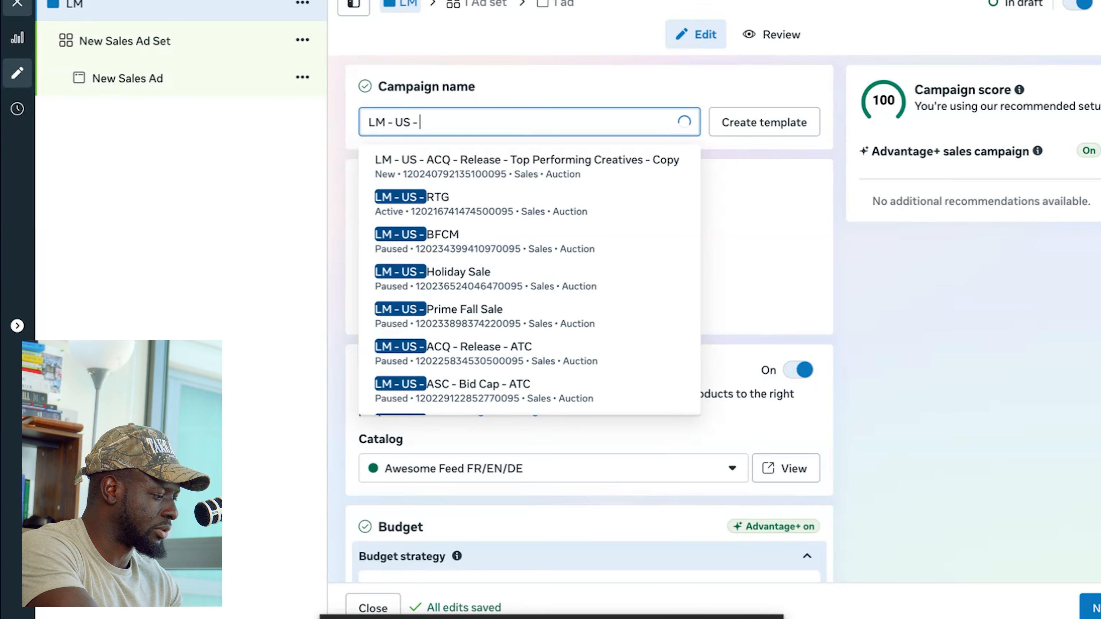
pyautogui.write(' ACQ - ')
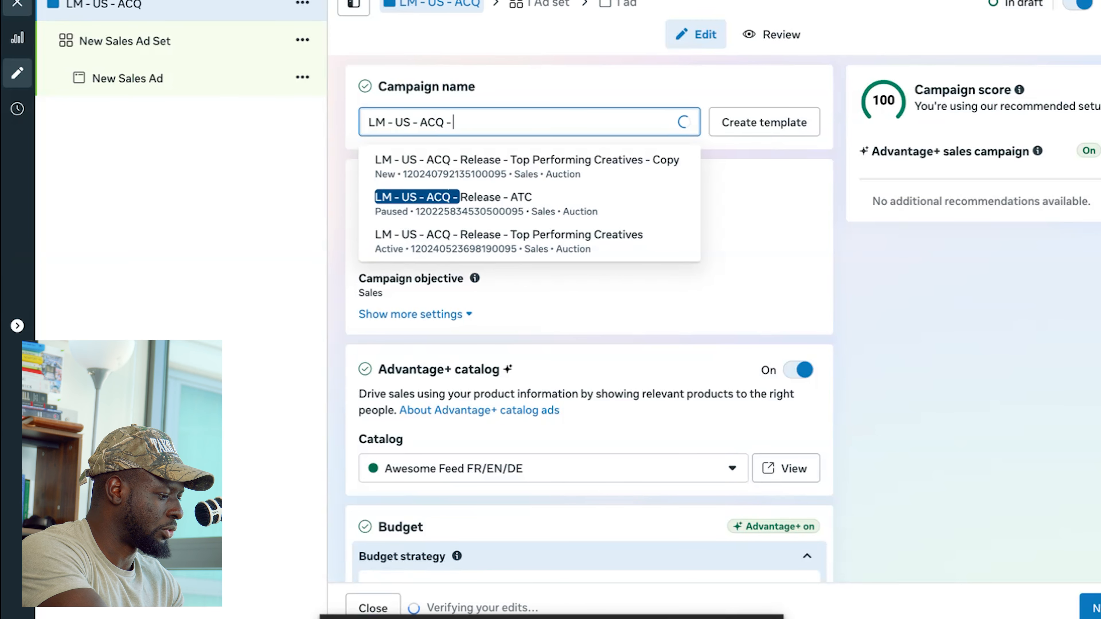
pyautogui.write('Release')
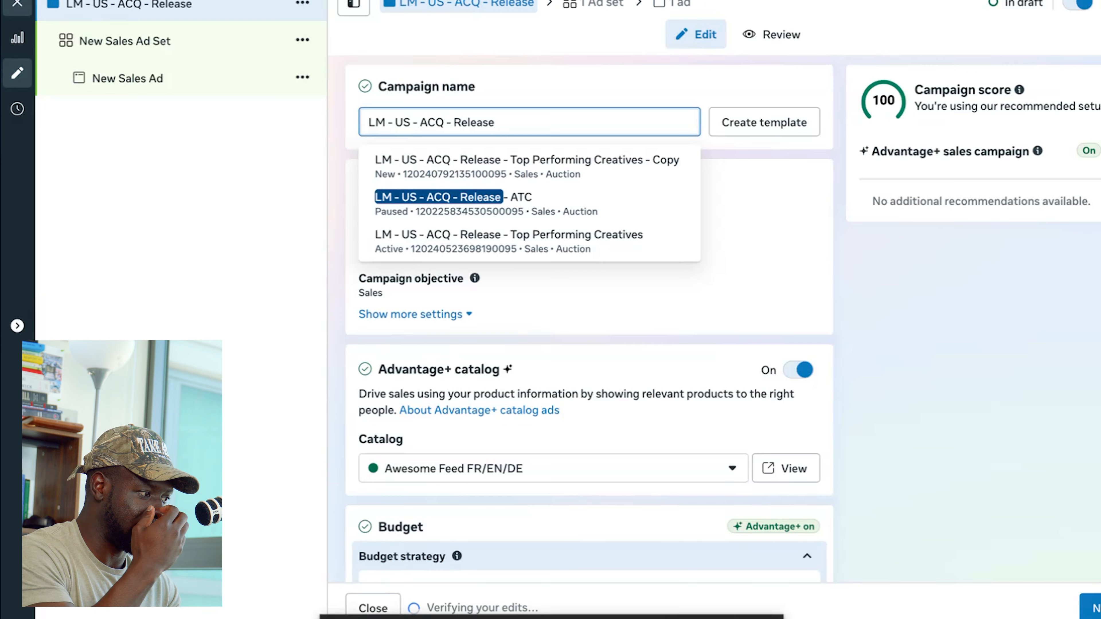
pyautogui.write(' -')
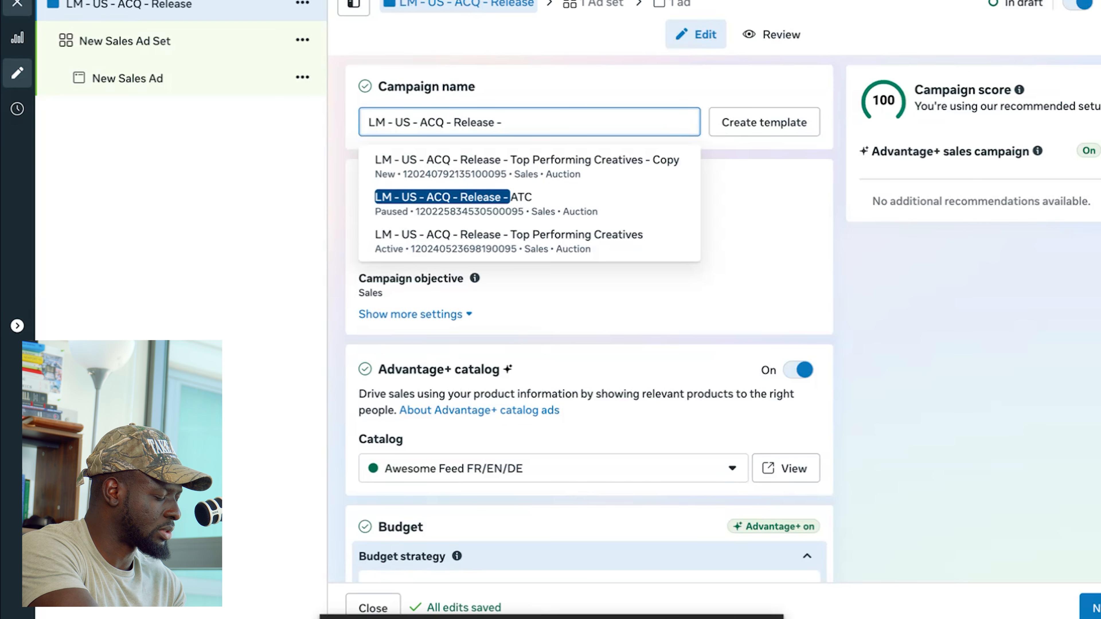
pyautogui.write(' 3.')
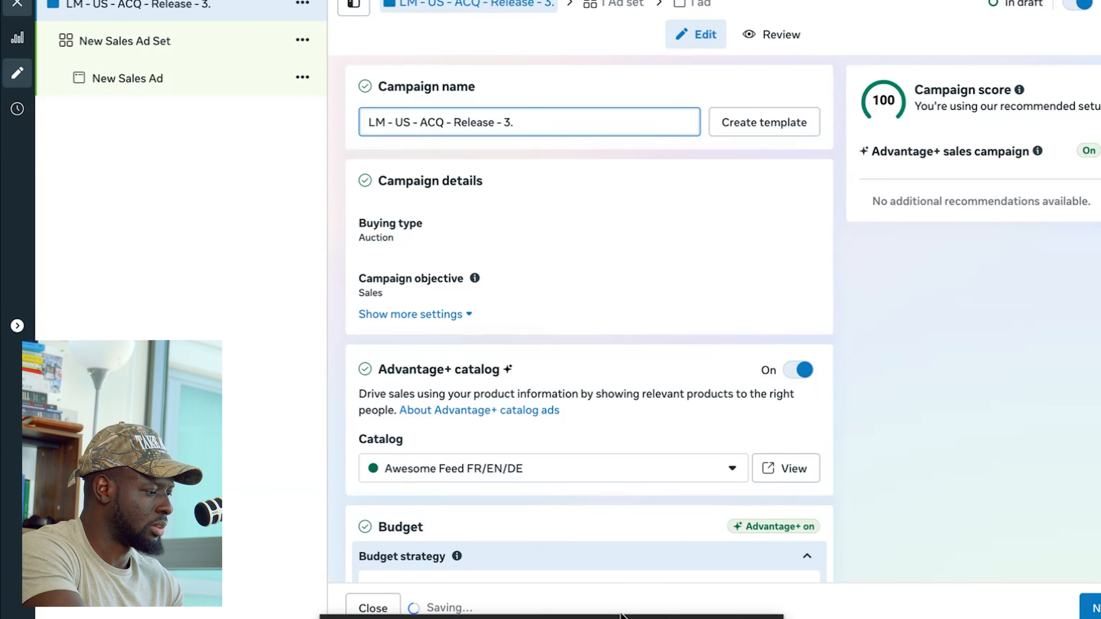
pyautogui.write('12.26')
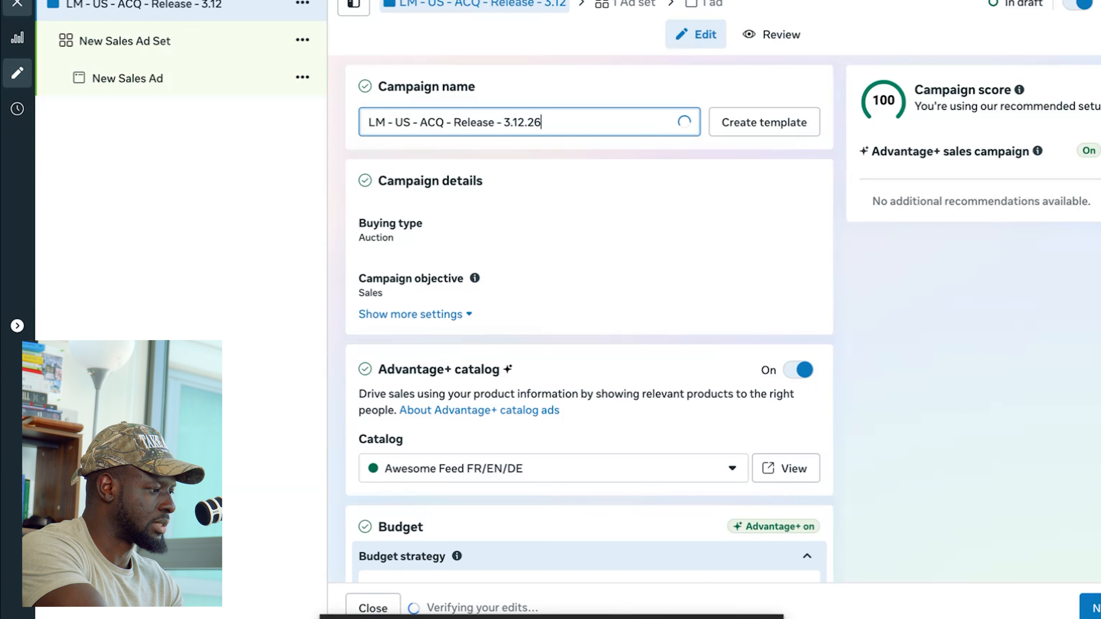
pyautogui.click(829, 227)
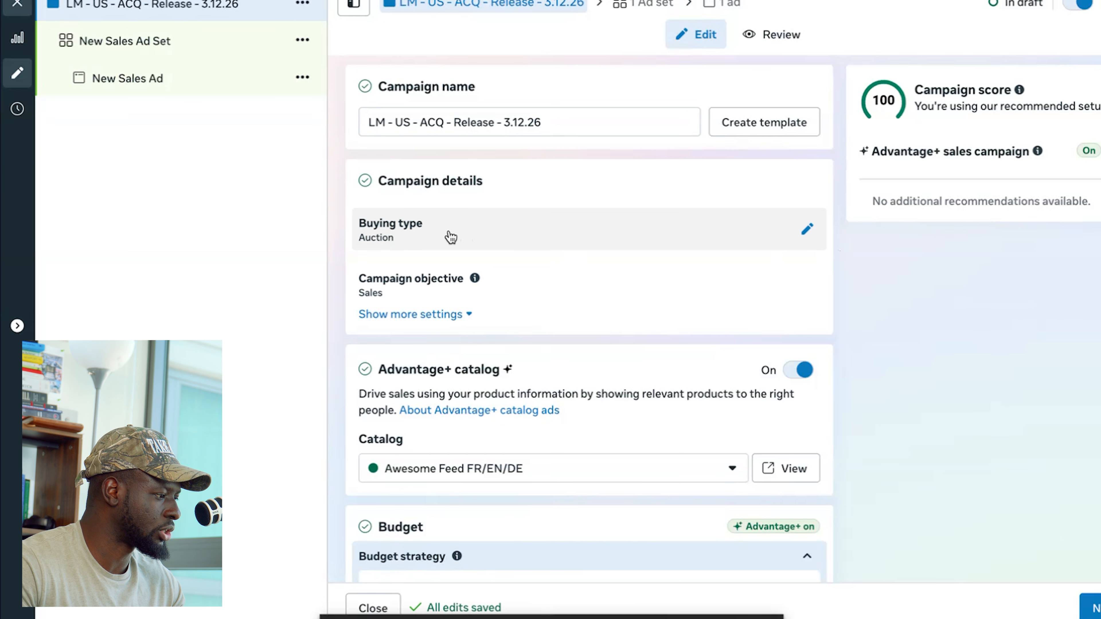
# - Turn off the Advantage+ catalog for the campaign
pyautogui.scroll(-1, 495, 290)
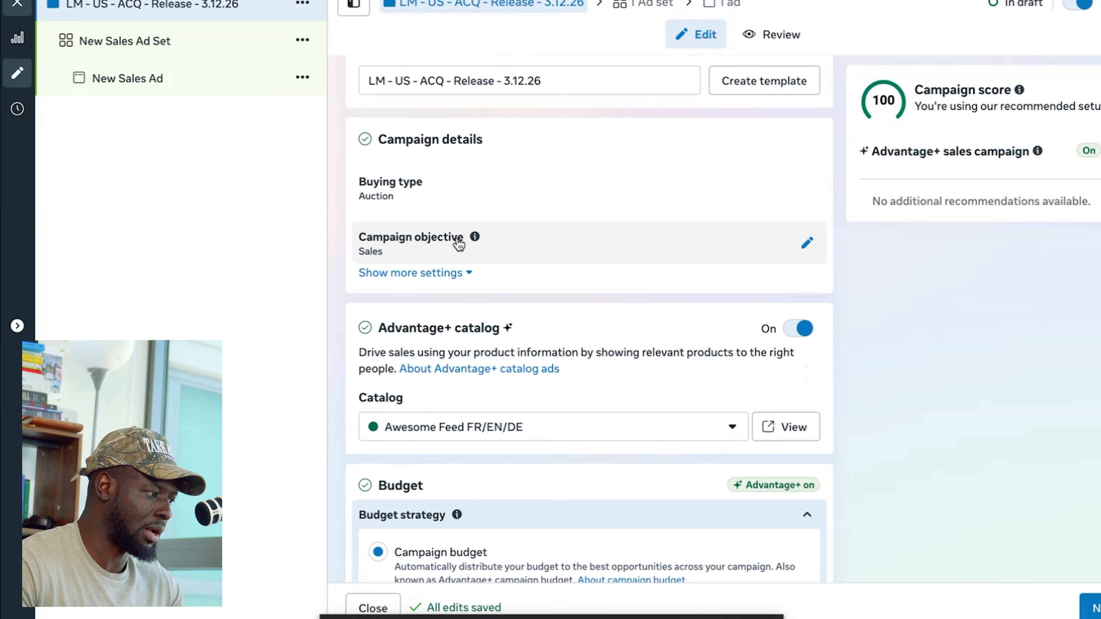
pyautogui.scroll(-5, 459, 245)
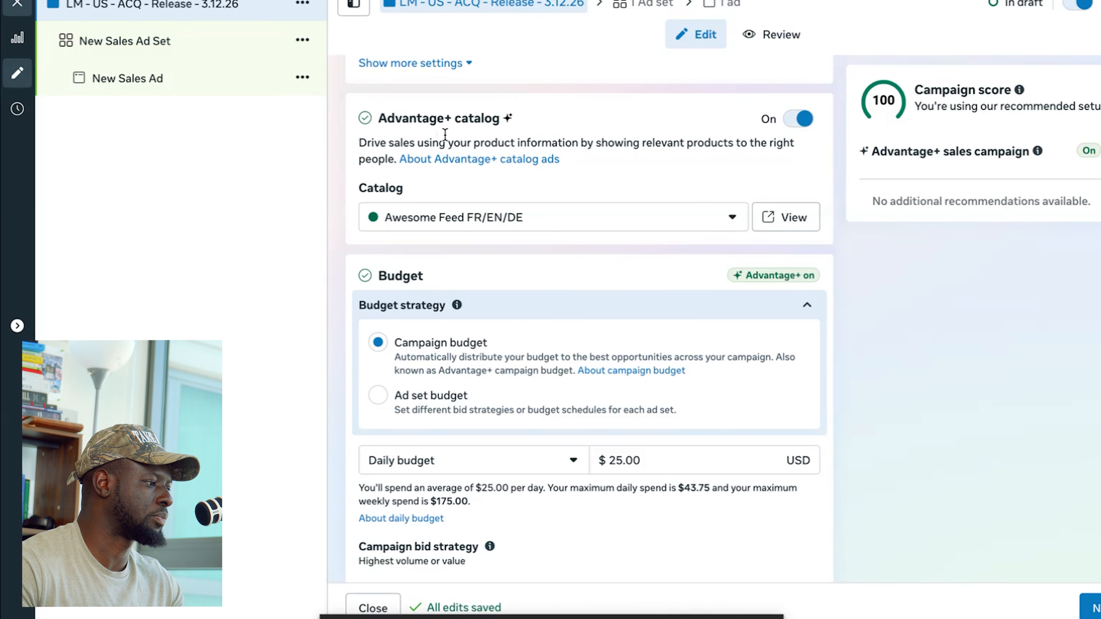
pyautogui.click(706, 220)
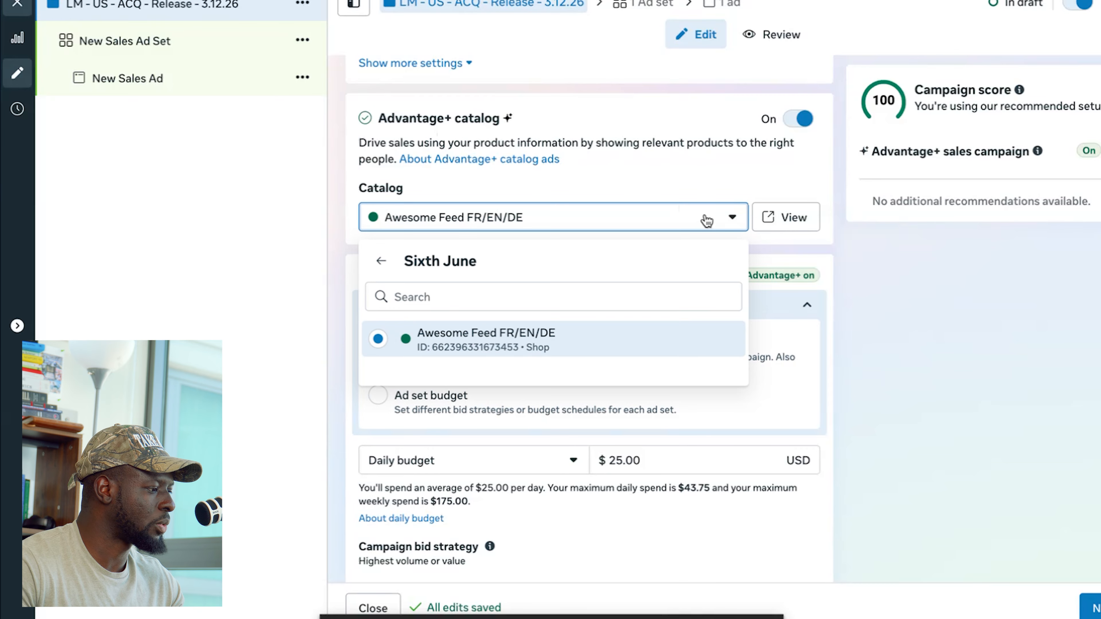
pyautogui.click(802, 123)
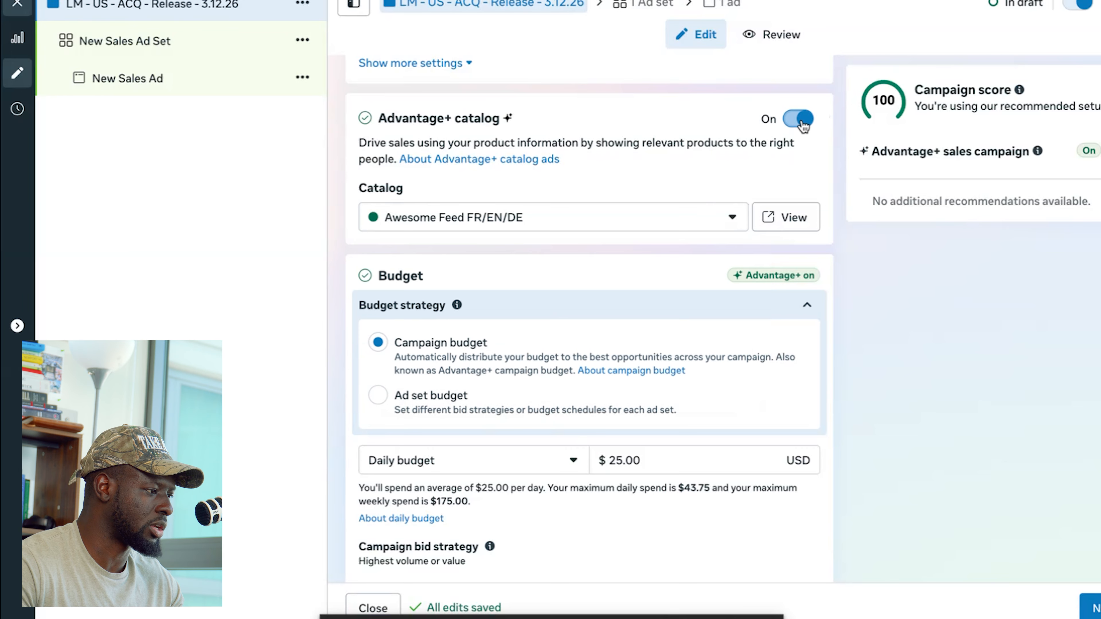
pyautogui.click(800, 121)
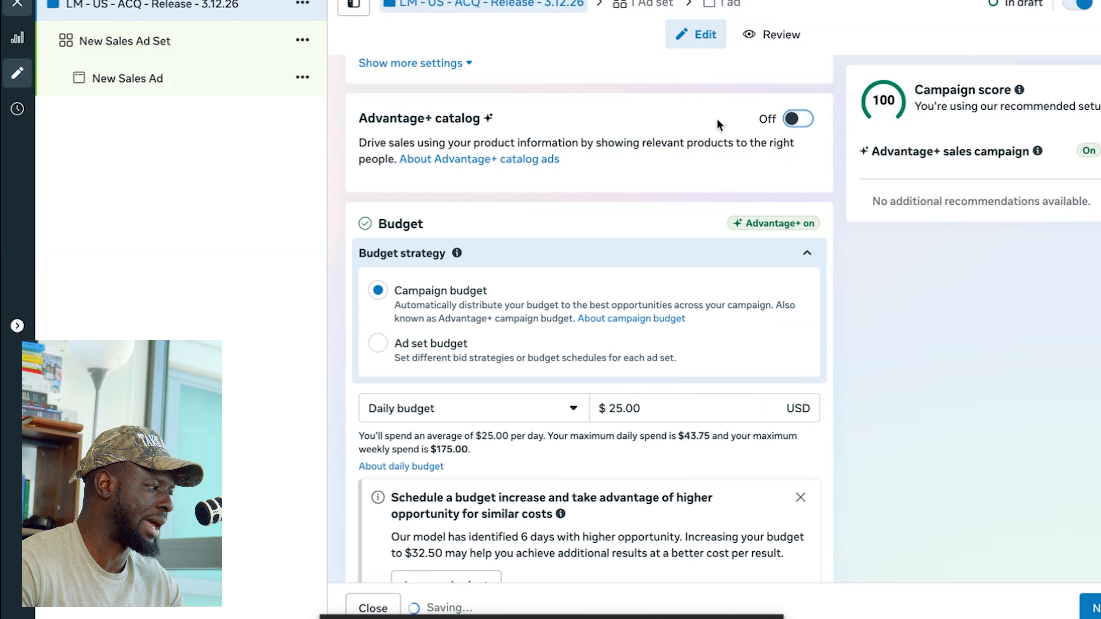
# - Set the campaign's daily budget to $420.00
pyautogui.scroll(-2, 507, 199)
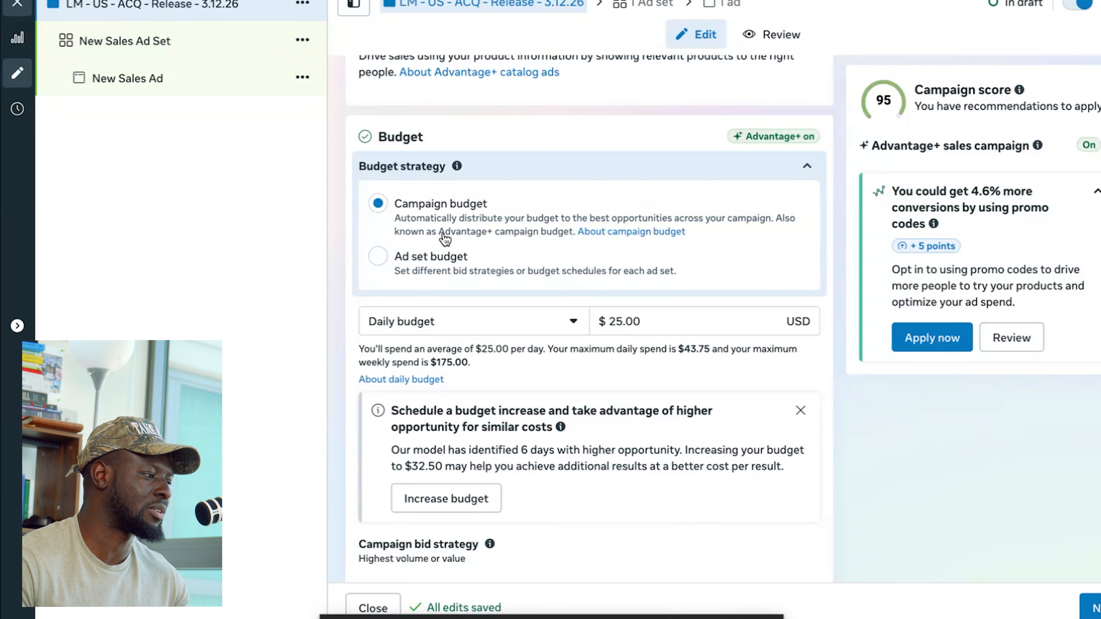
pyautogui.scroll(-2, 467, 216)
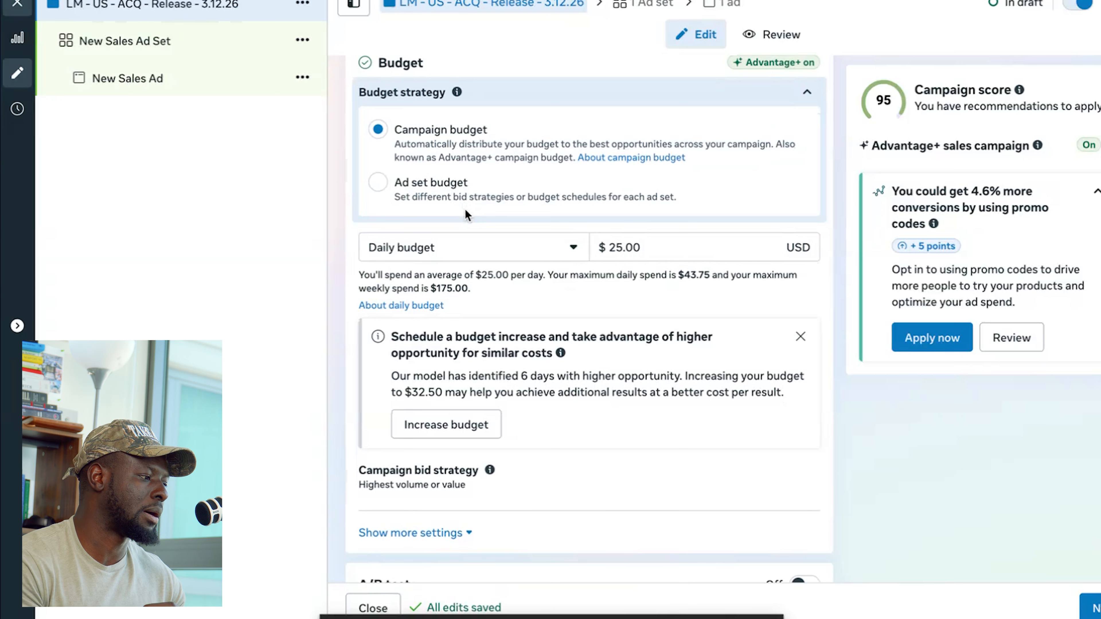
pyautogui.click(670, 246)
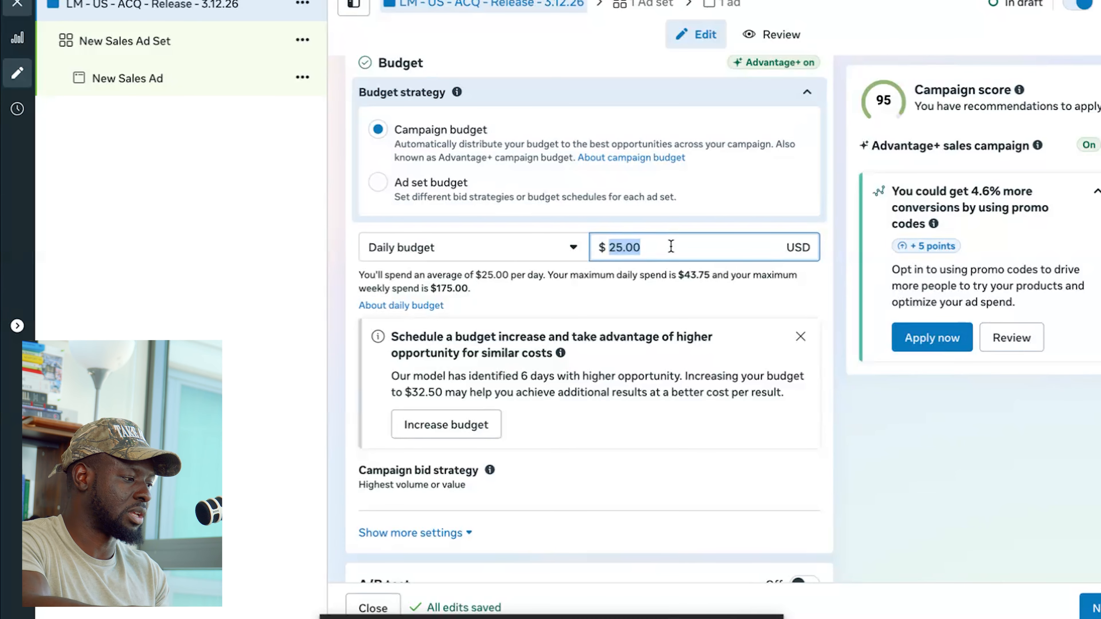
pyautogui.write('420')
pyautogui.click(858, 193)
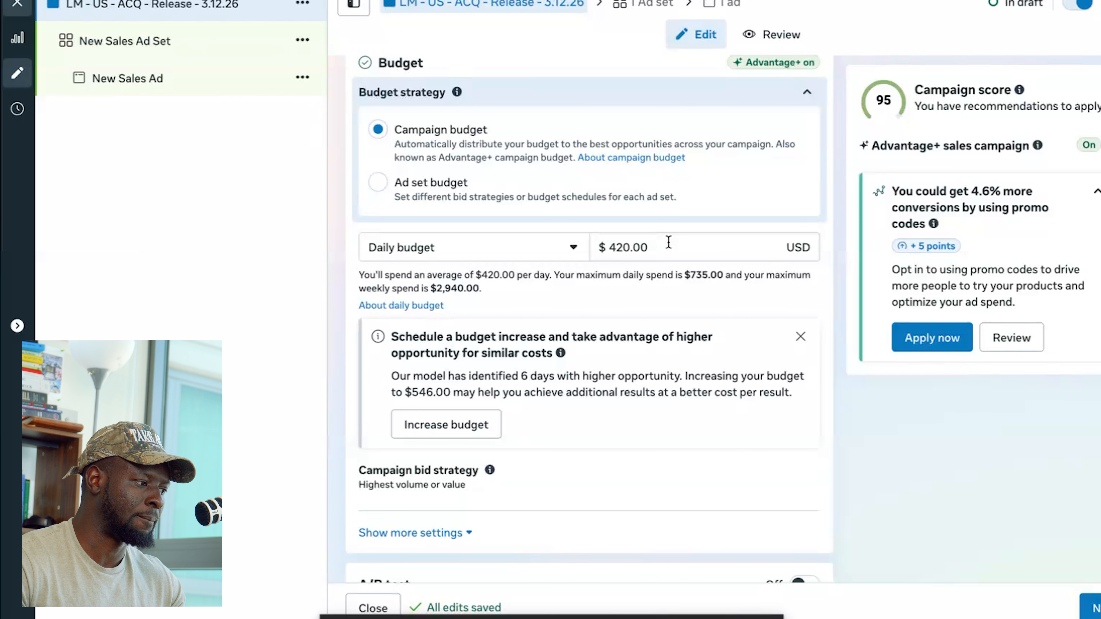
# - Proceed from the campaign settings to the ad set and name it "LM - Broad"
pyautogui.scroll(-1, 828, 265)
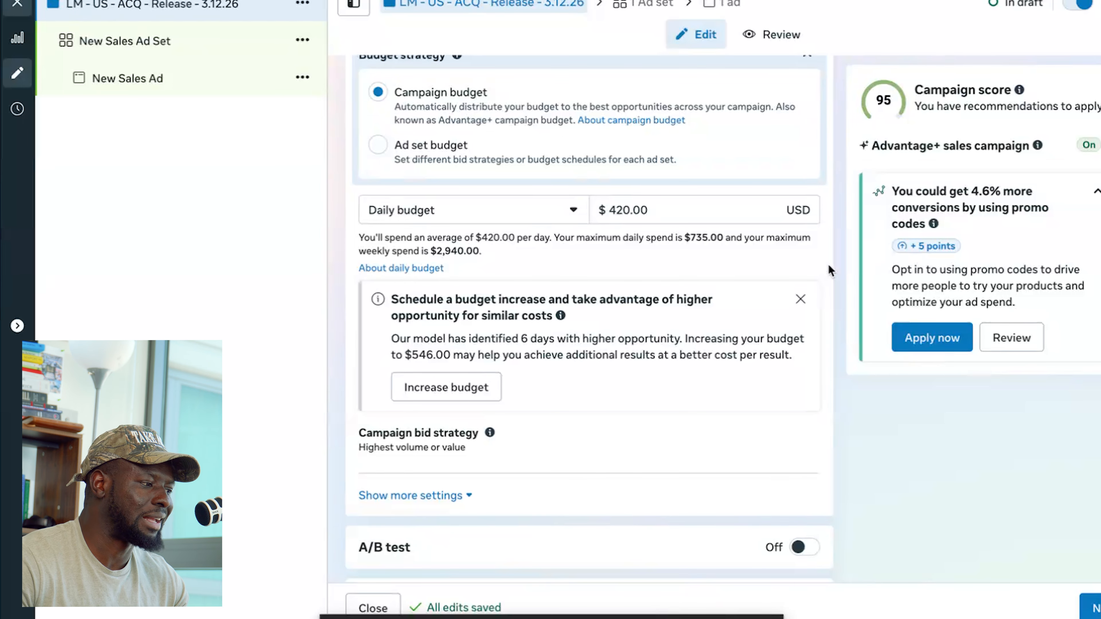
pyautogui.scroll(-2, 822, 271)
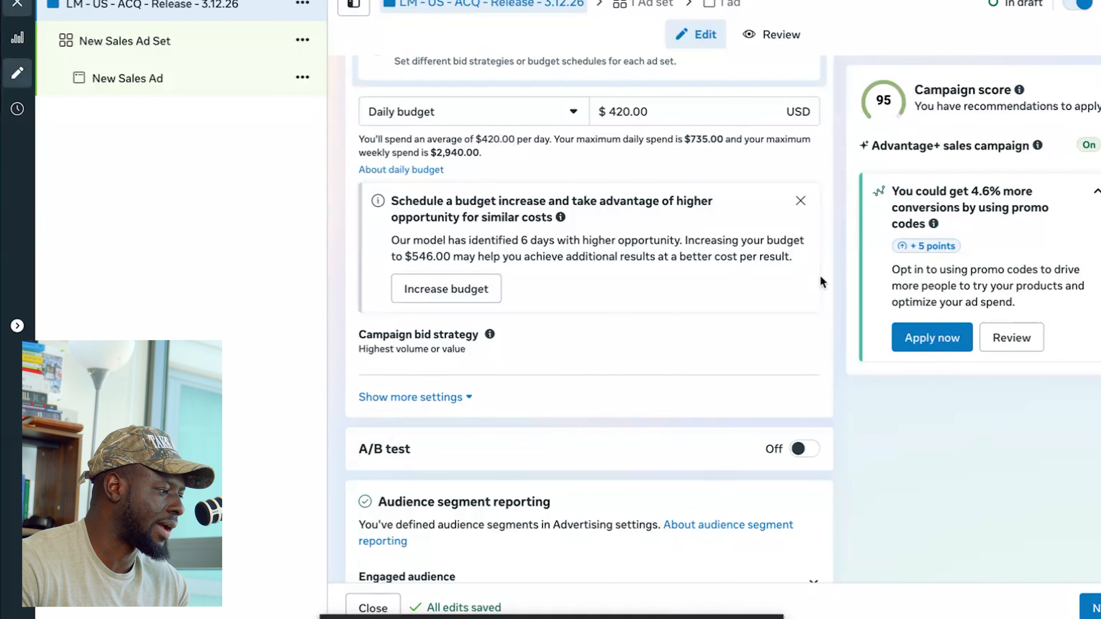
pyautogui.scroll(-3, 816, 275)
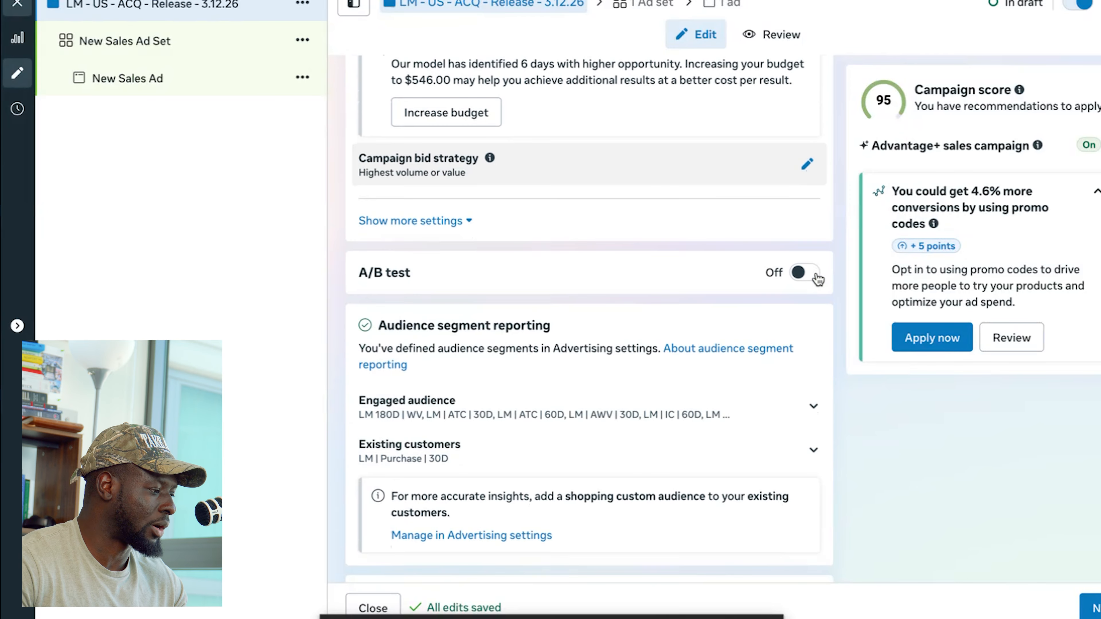
pyautogui.scroll(4, 817, 279)
pyautogui.scroll(-5, 711, 190)
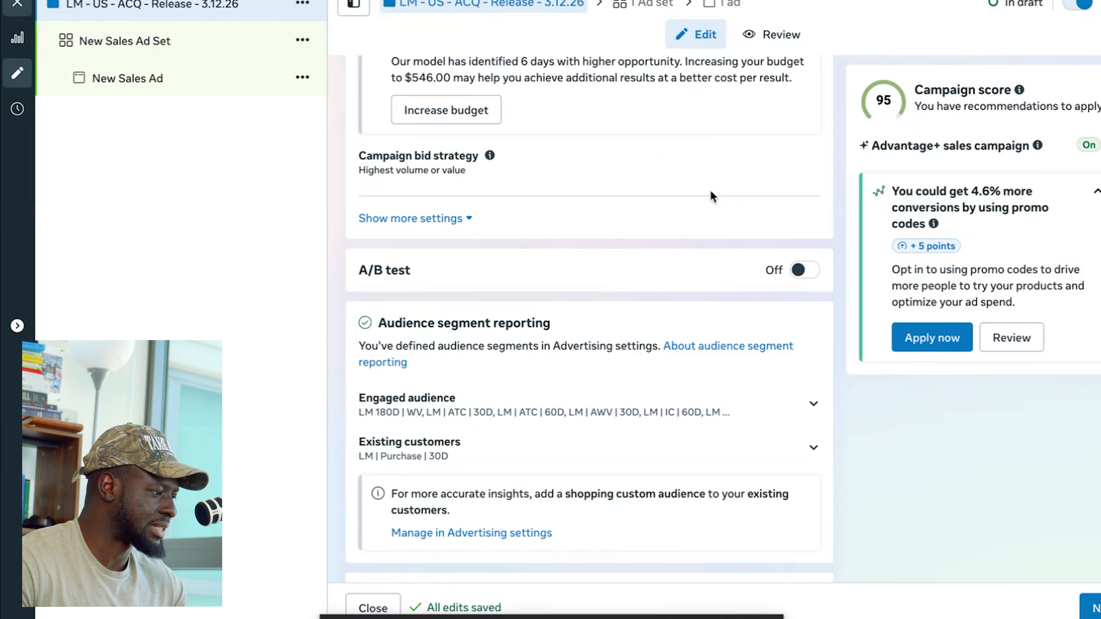
pyautogui.scroll(-3, 675, 209)
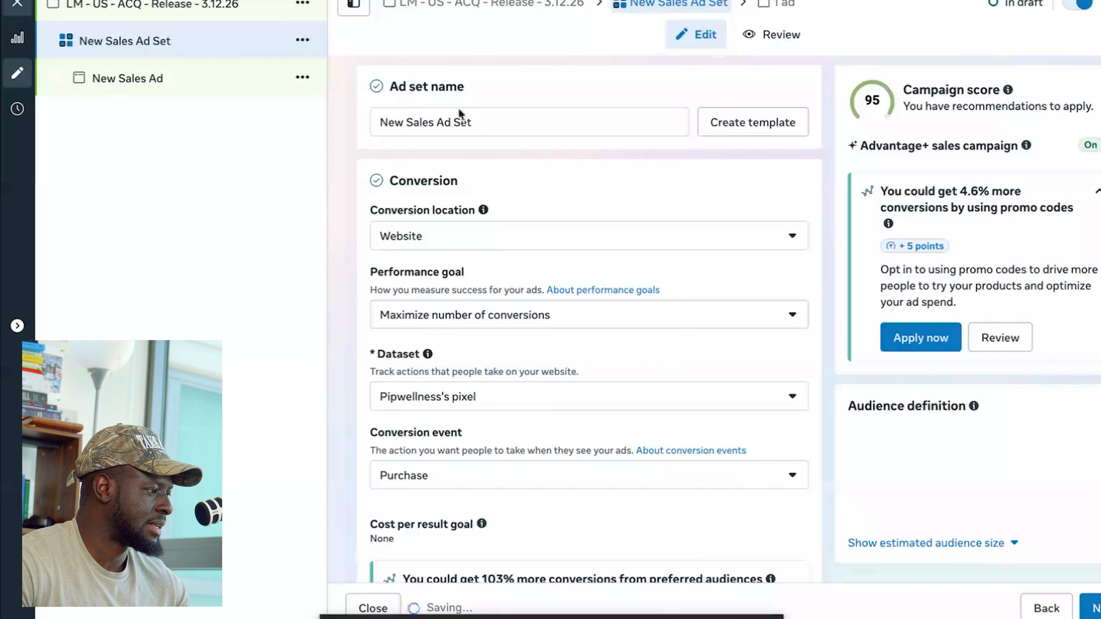
pyautogui.click(484, 122)
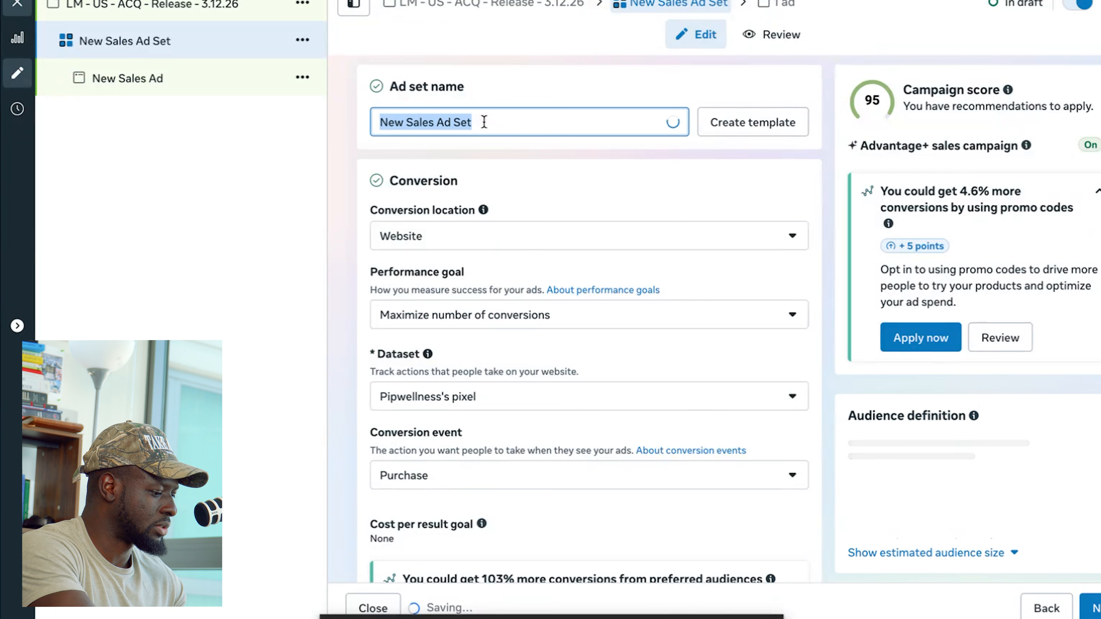
pyautogui.write('LM - Broad')
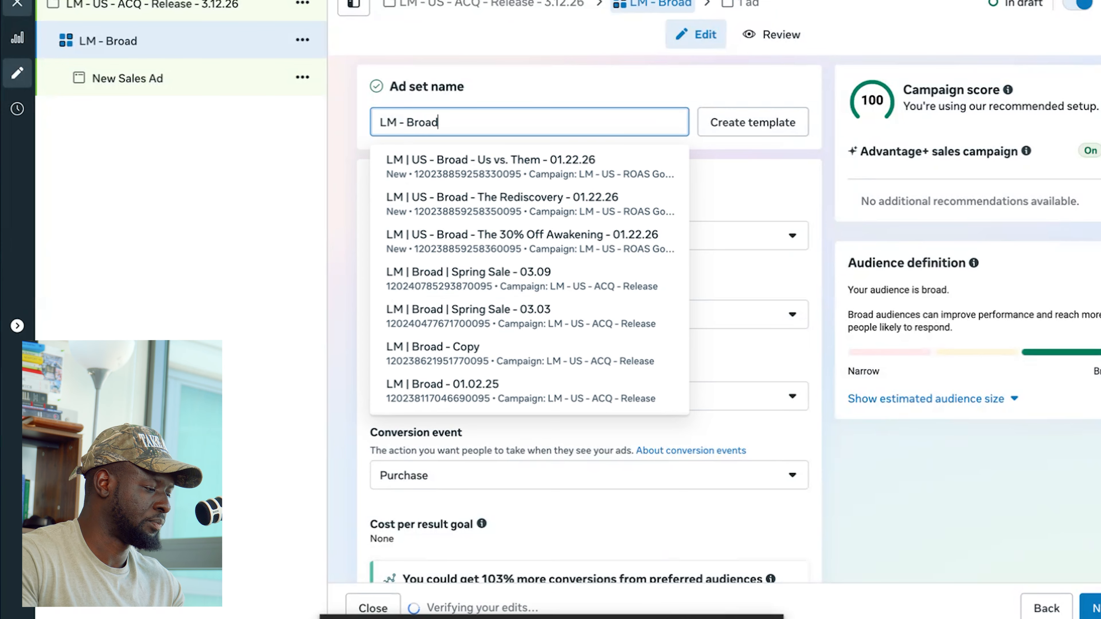
pyautogui.click(822, 153)
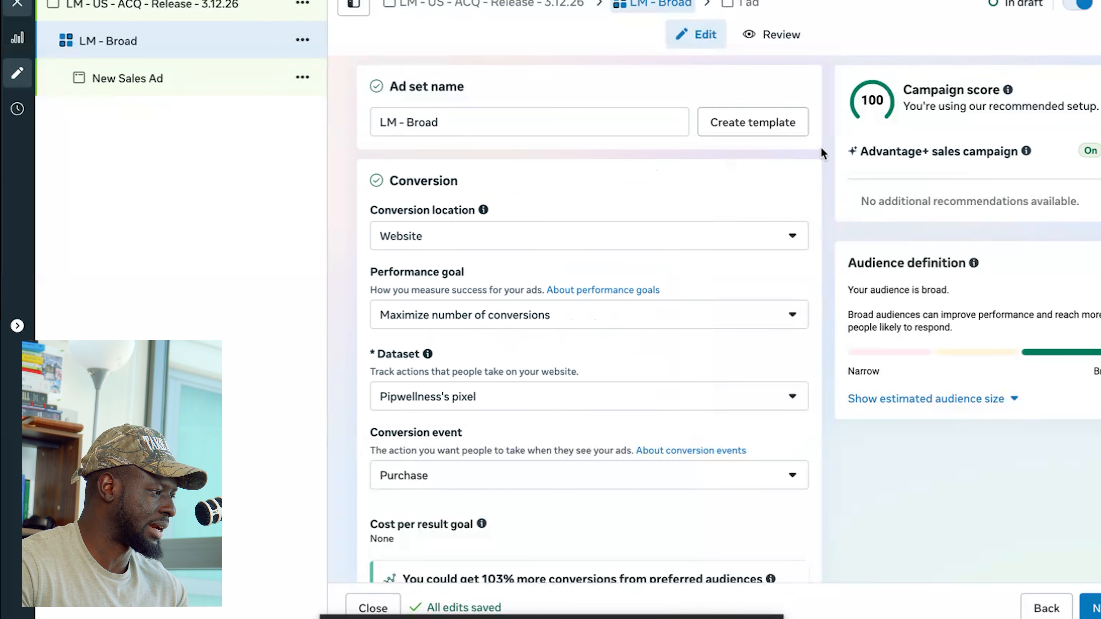
# - Review the ad set's conversion settings, including the available performance goal options
pyautogui.scroll(-2, 562, 169)
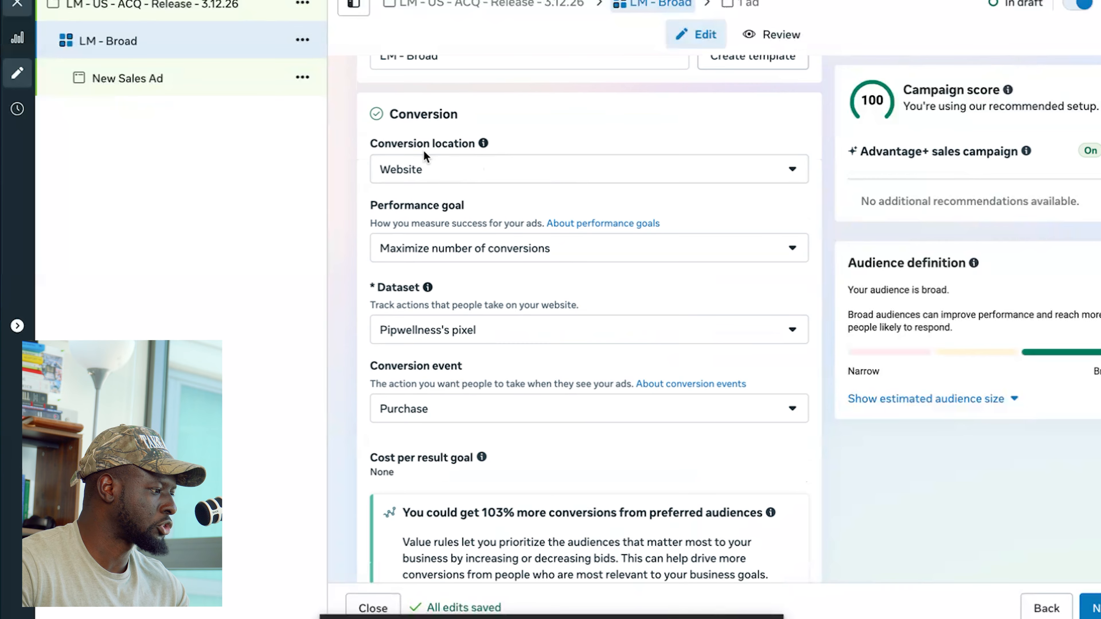
pyautogui.scroll(-2, 436, 178)
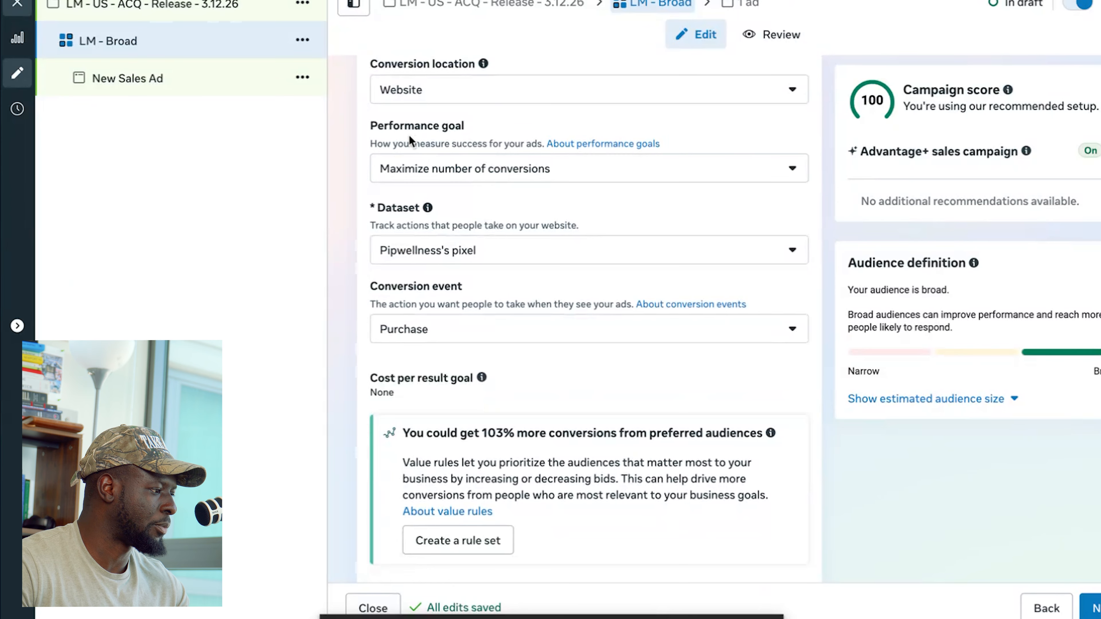
pyautogui.click(522, 174)
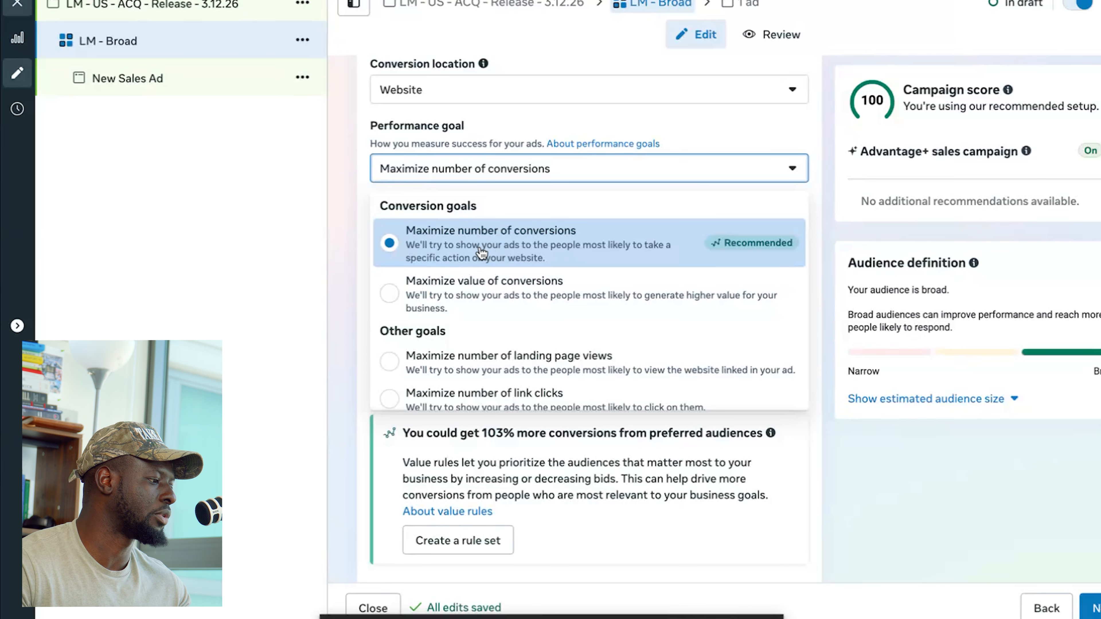
pyautogui.click(448, 165)
pyautogui.scroll(-2, 448, 165)
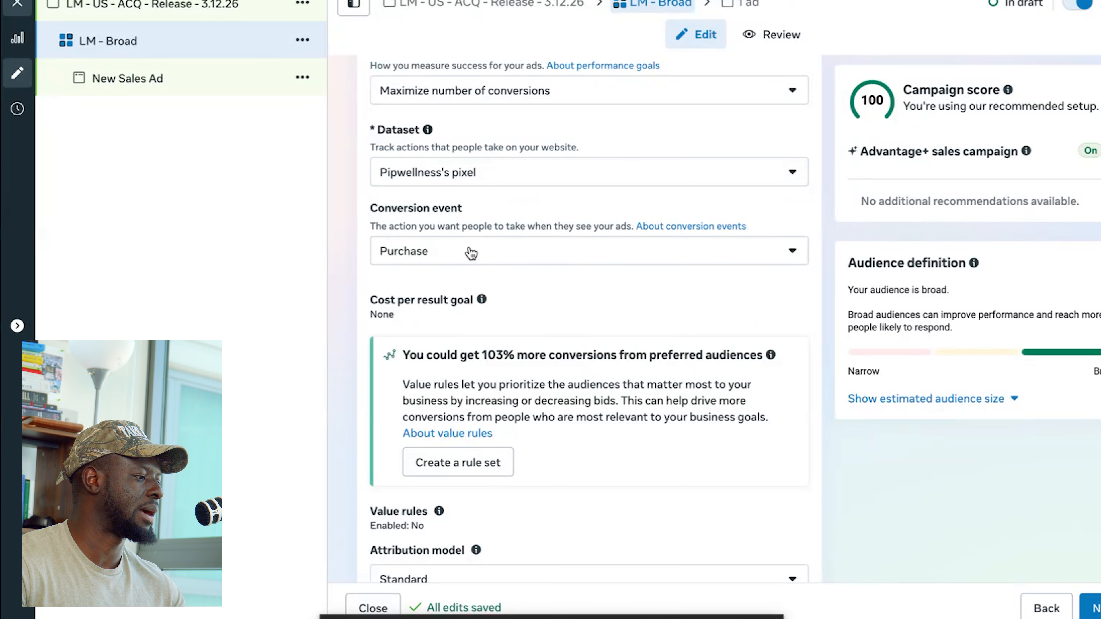
# - Examine the conversion event and attribution model options, plus the ad set's budget and schedule settings
pyautogui.scroll(-2, 471, 254)
pyautogui.click(457, 188)
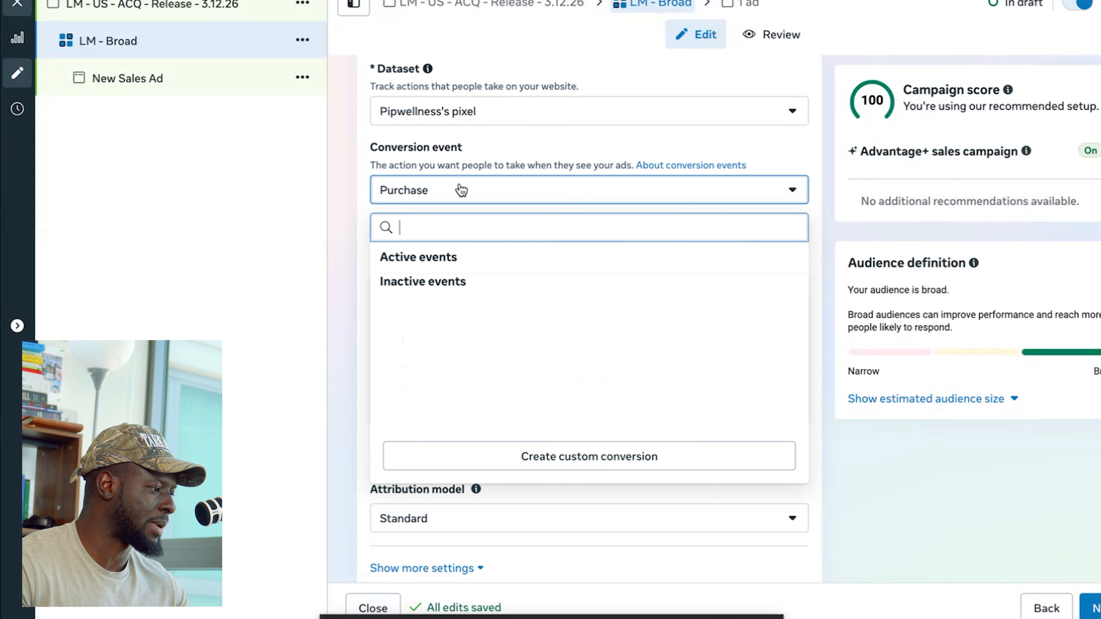
pyautogui.click(349, 186)
pyautogui.scroll(-3, 350, 182)
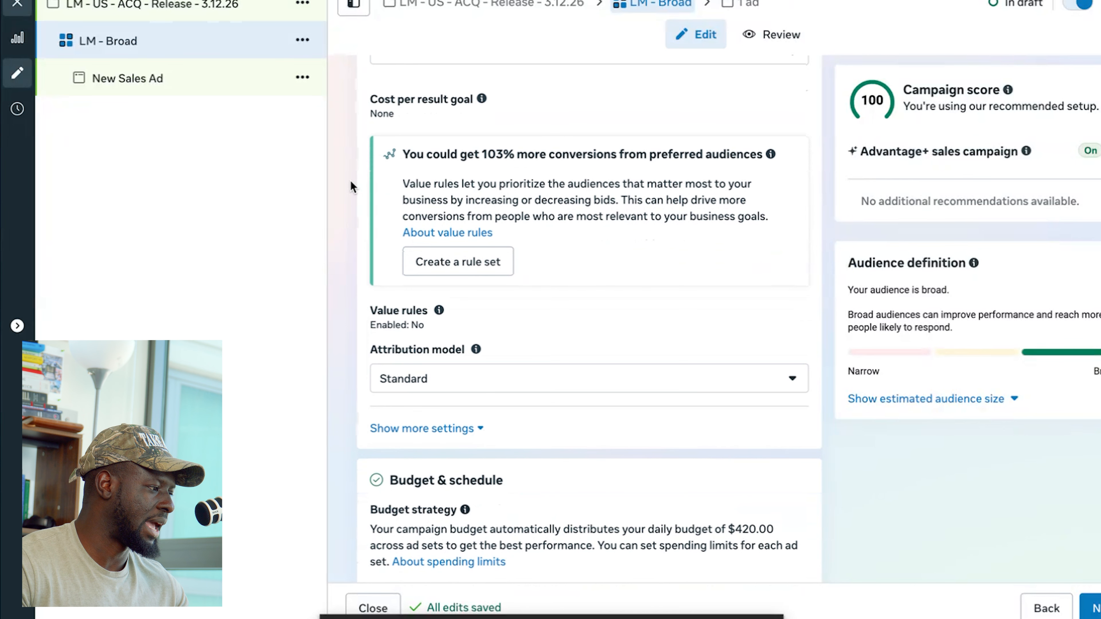
pyautogui.scroll(1, 350, 181)
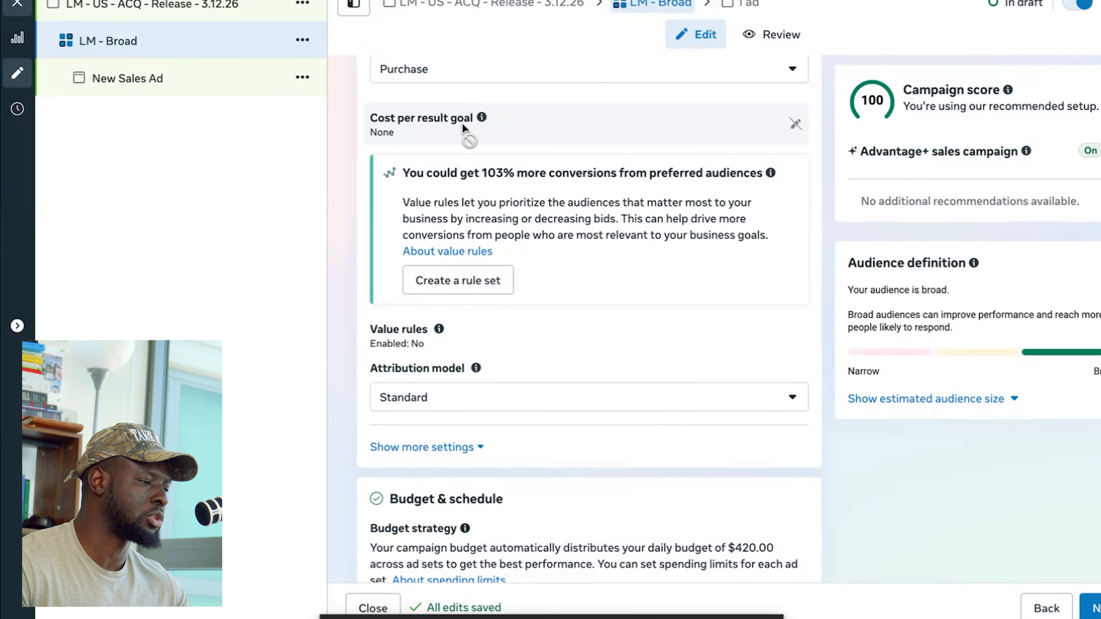
pyautogui.scroll(-3, 462, 122)
pyautogui.scroll(-2, 463, 143)
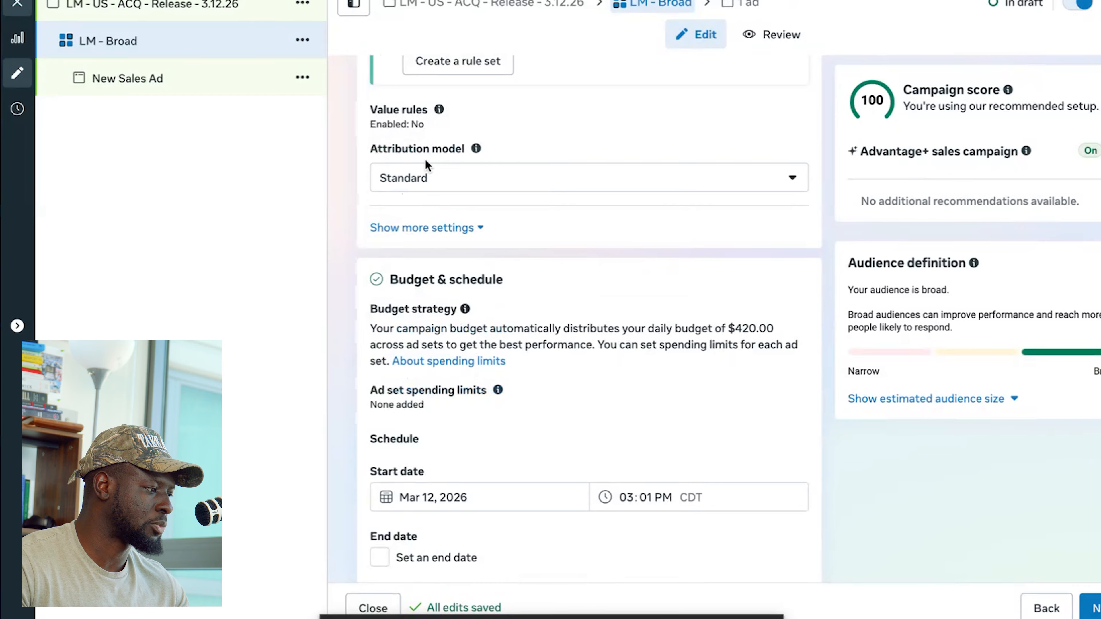
pyautogui.click(463, 178)
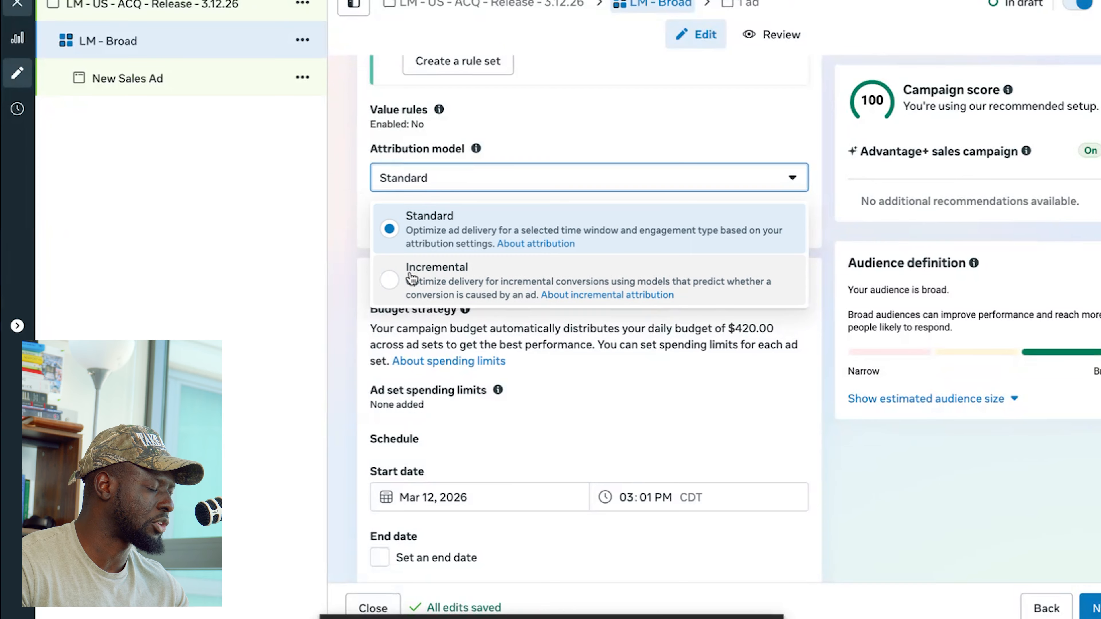
pyautogui.click(345, 167)
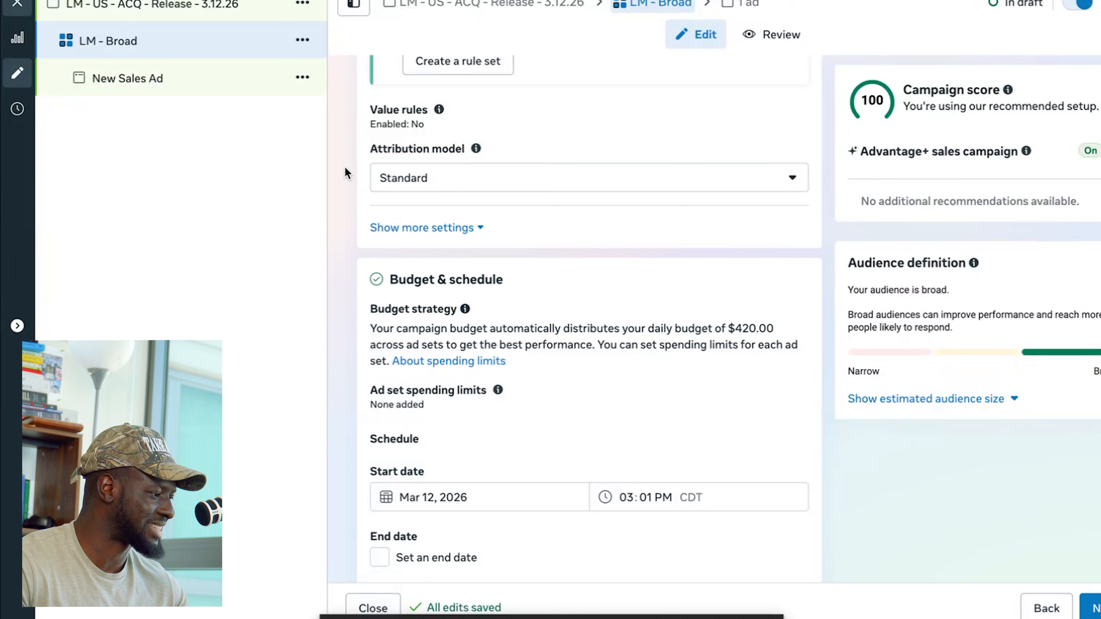
pyautogui.scroll(-3, 358, 196)
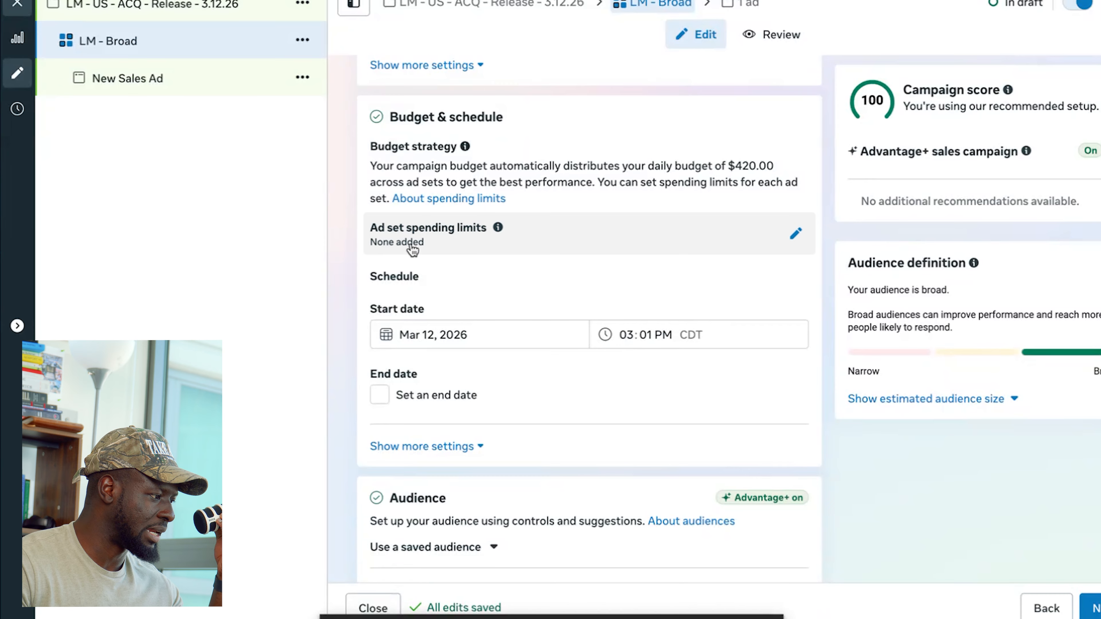
pyautogui.scroll(-1, 374, 220)
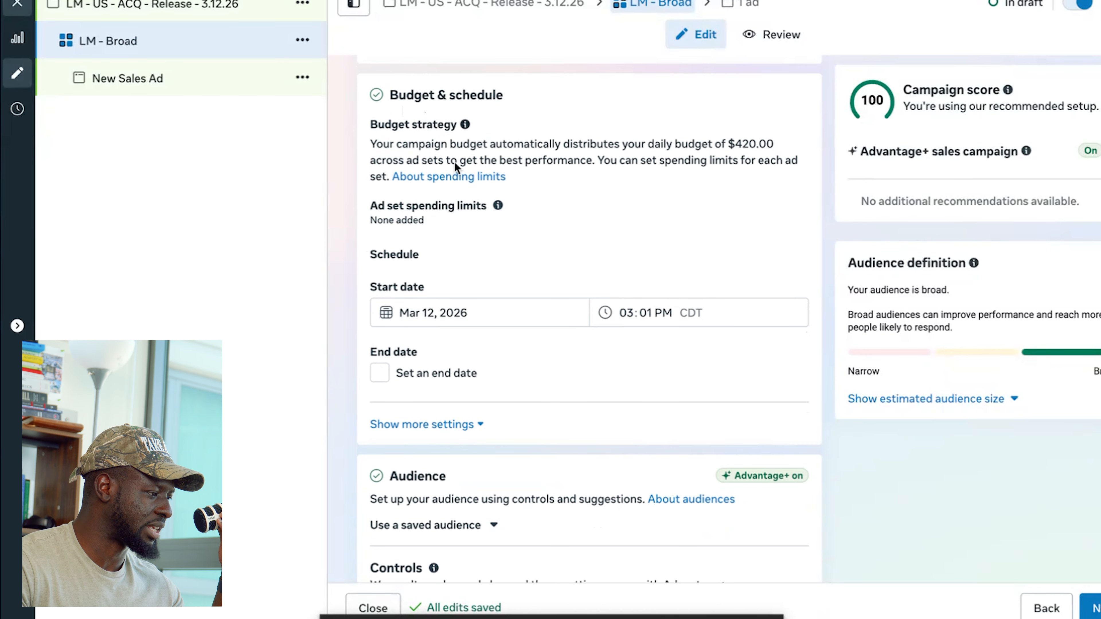
pyautogui.scroll(-5, 405, 235)
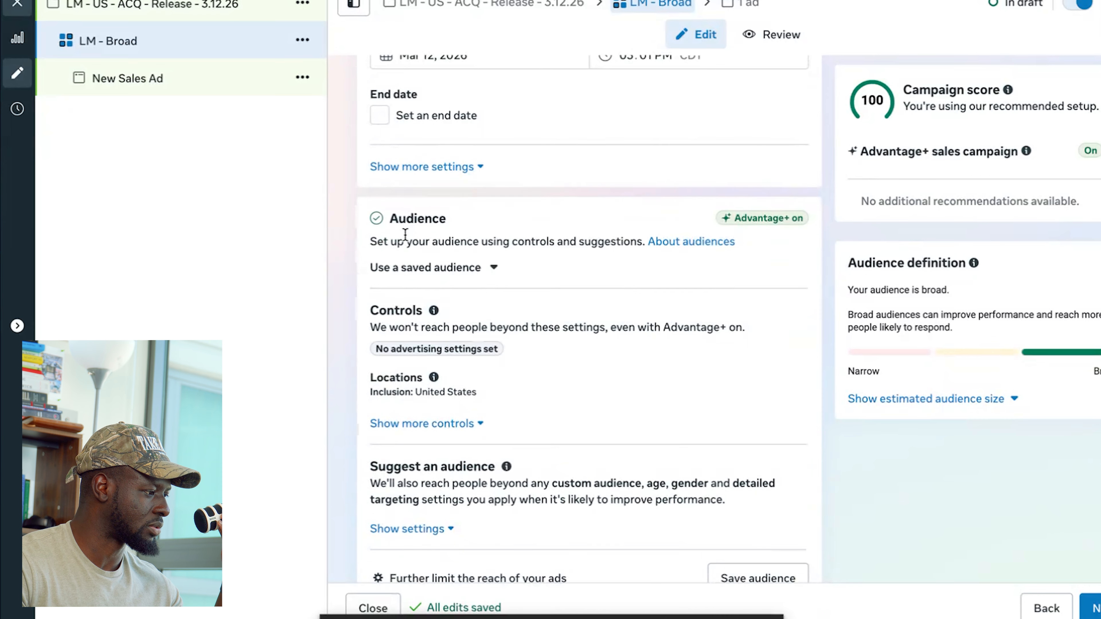
# - Expand the audience locations and additional controls, and review the minimum age, custom audience exclusions and languages
pyautogui.scroll(-1, 404, 234)
pyautogui.scroll(-1, 465, 177)
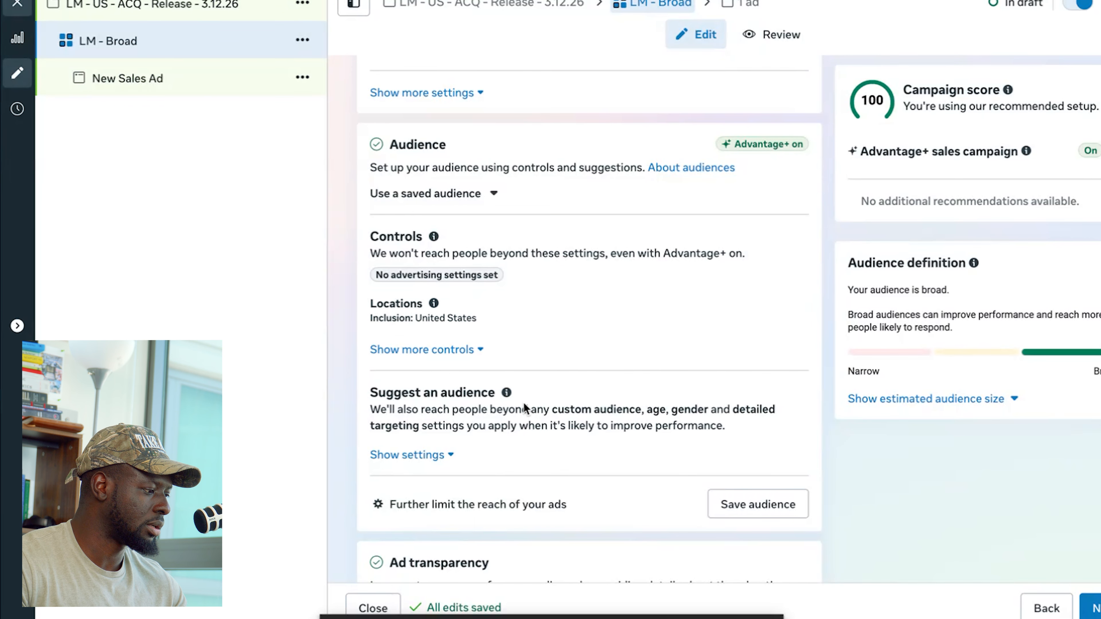
pyautogui.click(797, 313)
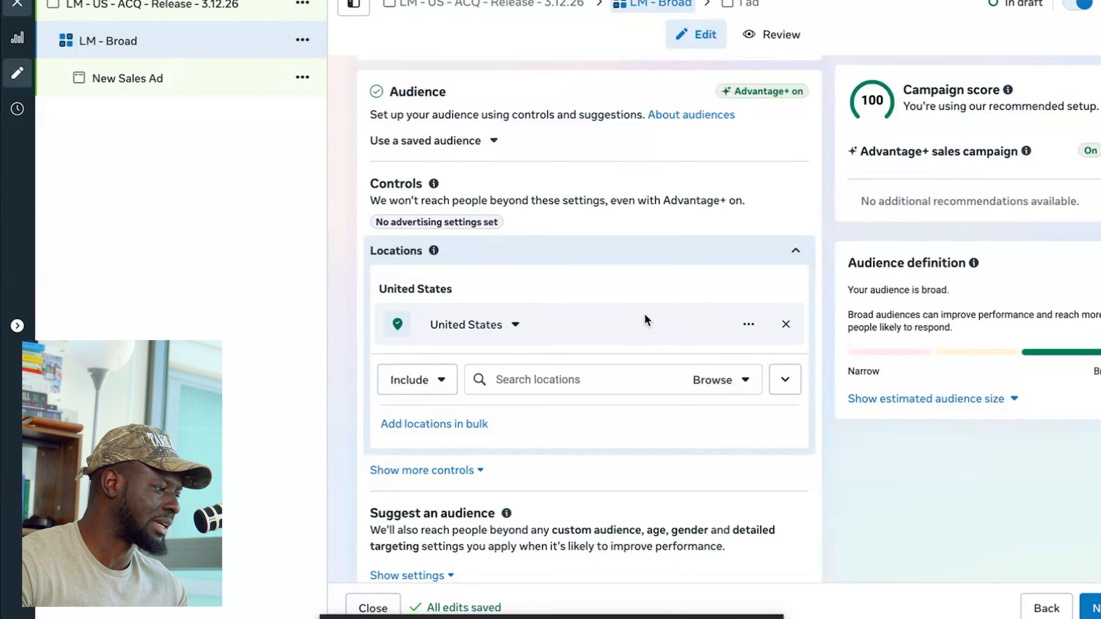
pyautogui.scroll(-3, 519, 306)
pyautogui.scroll(-4, 446, 260)
pyautogui.scroll(2, 437, 219)
pyautogui.click(443, 246)
pyautogui.scroll(-2, 412, 203)
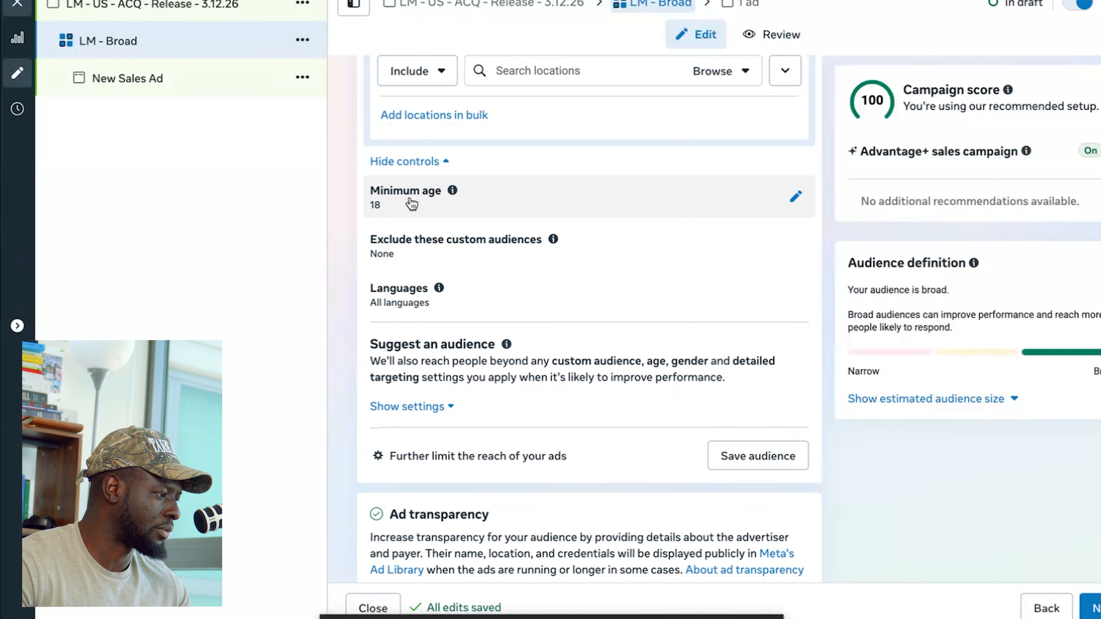
pyautogui.scroll(-1, 411, 210)
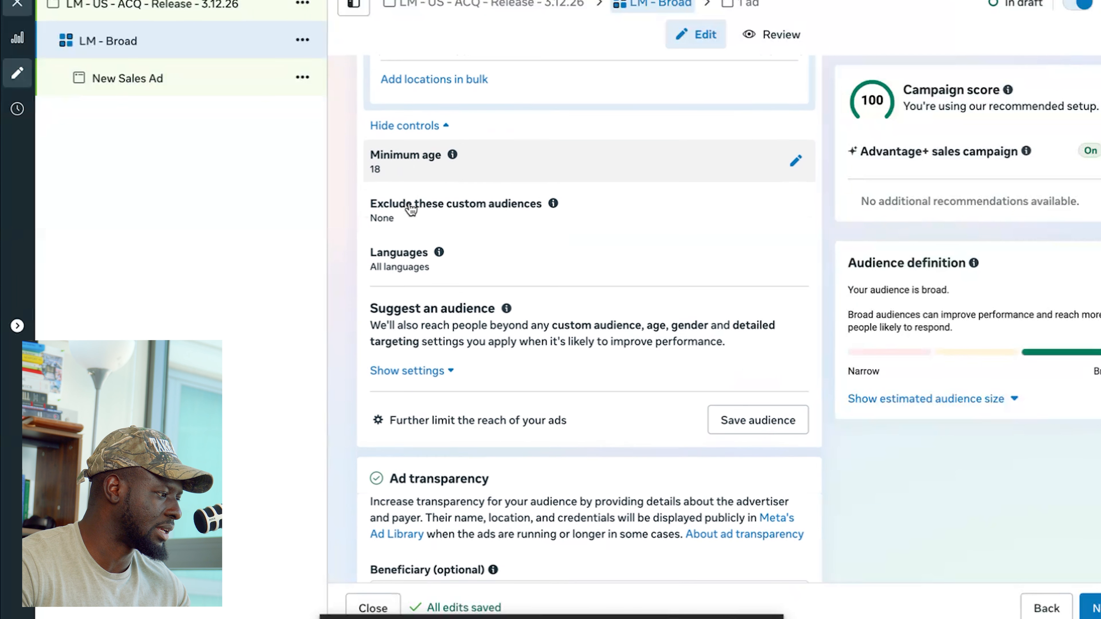
# - Expand the suggested audience settings and review the custom audience, age, gender and detailed targeting options
pyautogui.scroll(-2, 411, 212)
pyautogui.scroll(-2, 414, 234)
pyautogui.scroll(-3, 417, 238)
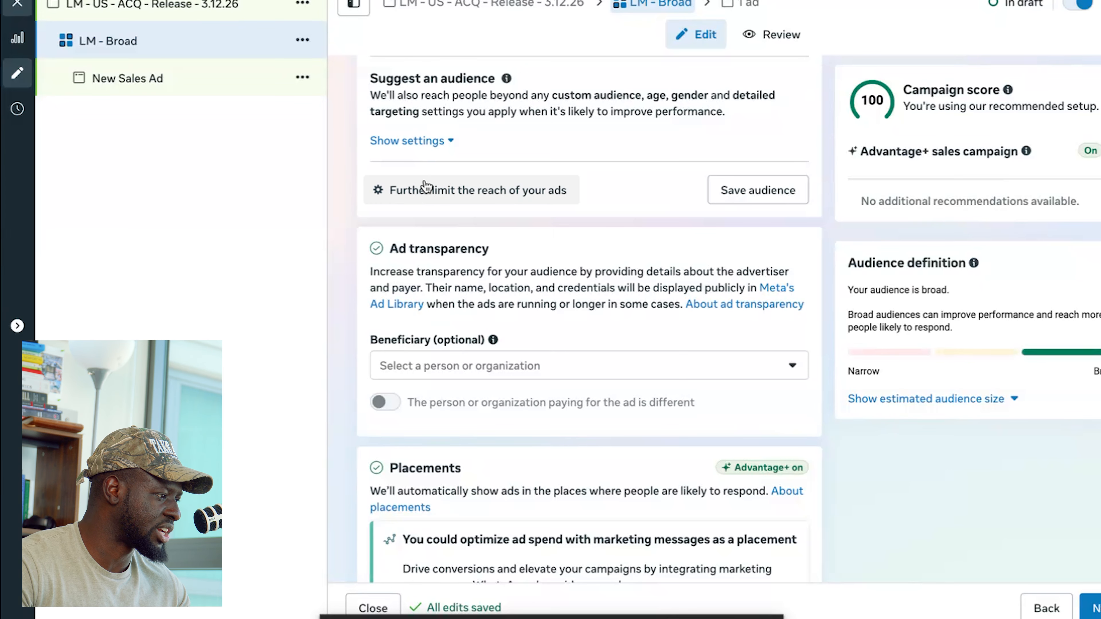
pyautogui.click(408, 142)
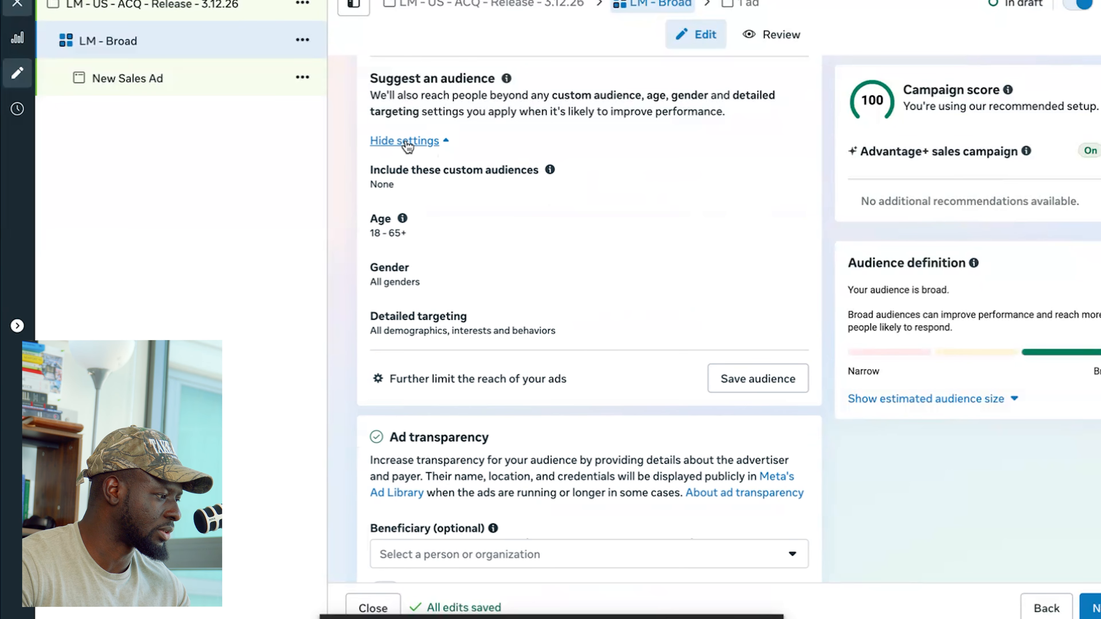
pyautogui.scroll(-1, 425, 215)
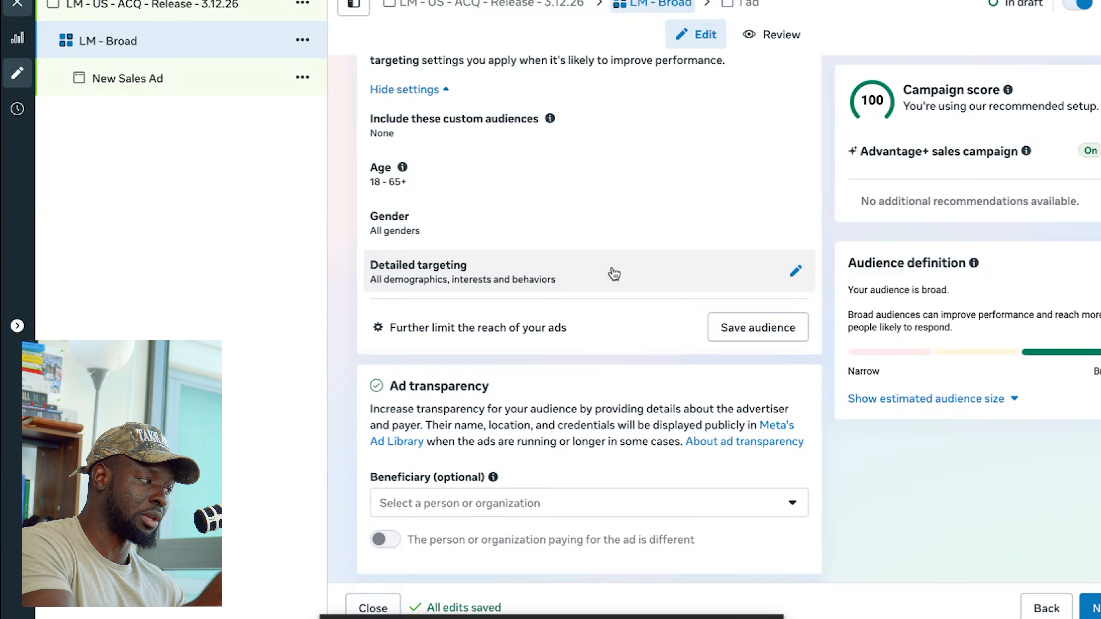
# - Review the ad set's ad transparency, placements, account controls and suggested ads sections
pyautogui.scroll(-5, 614, 273)
pyautogui.scroll(-2, 613, 270)
pyautogui.scroll(2, 610, 271)
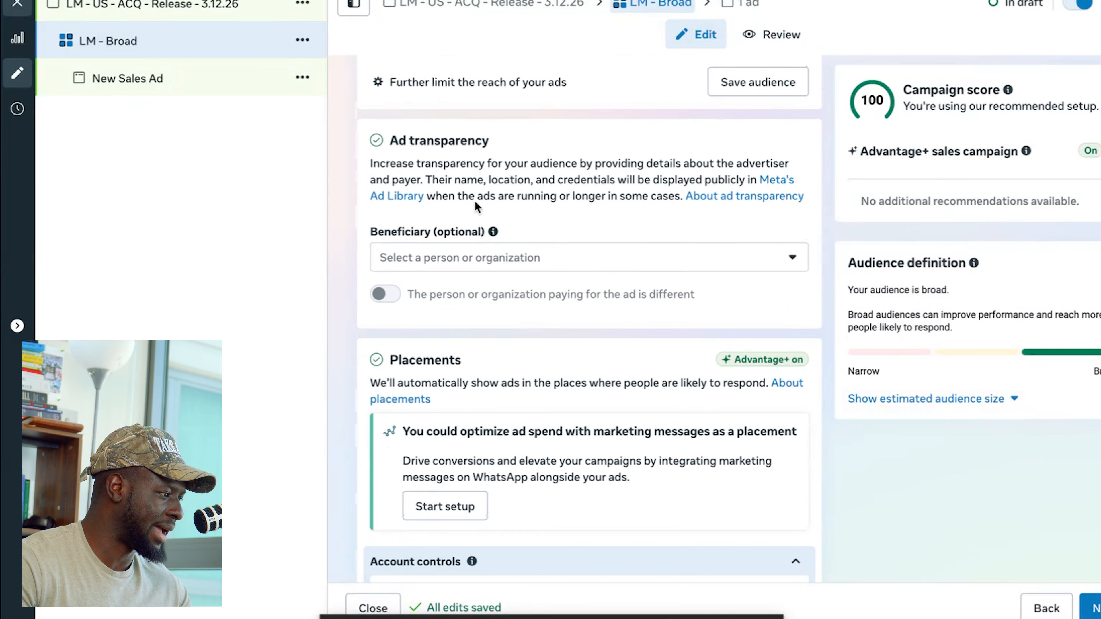
pyautogui.scroll(-5, 522, 263)
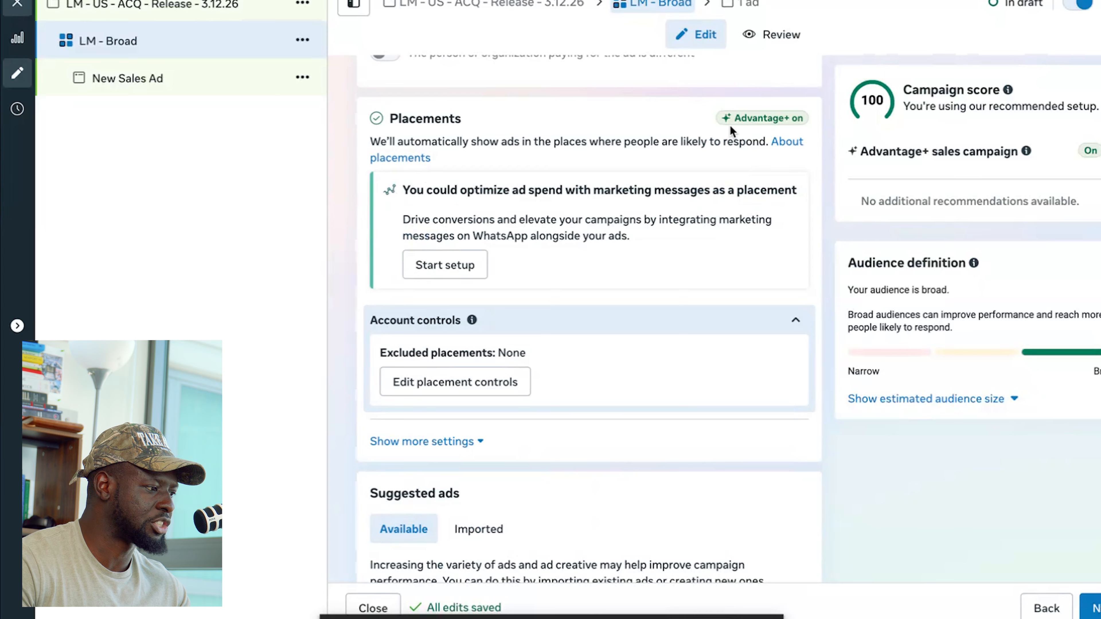
pyautogui.scroll(3, 730, 125)
pyautogui.scroll(-4, 645, 250)
pyautogui.scroll(-4, 645, 254)
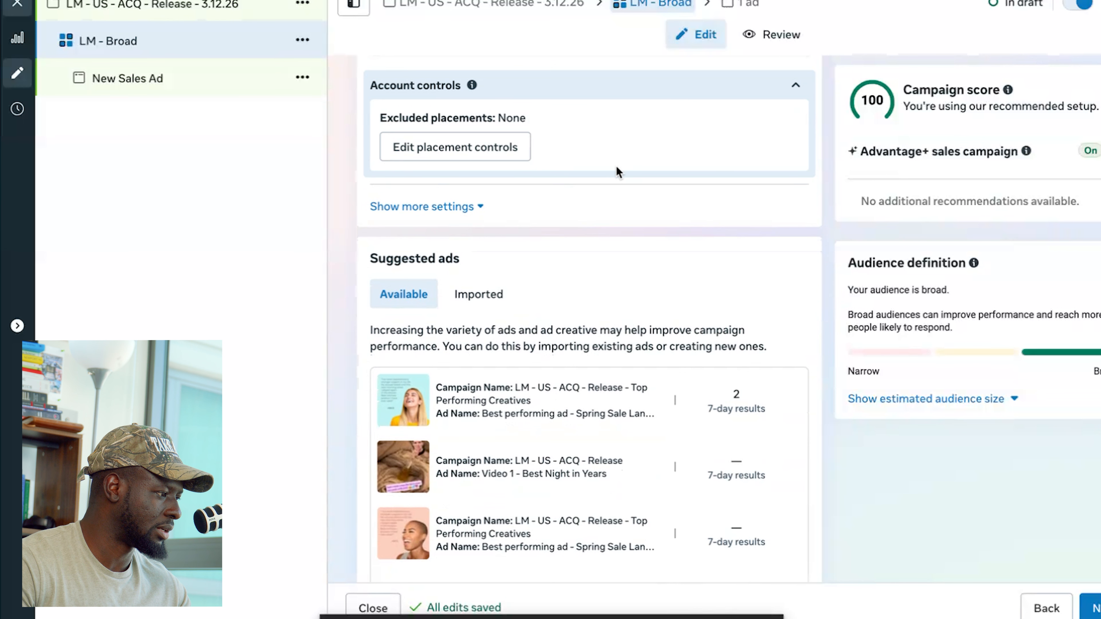
pyautogui.scroll(-2, 607, 156)
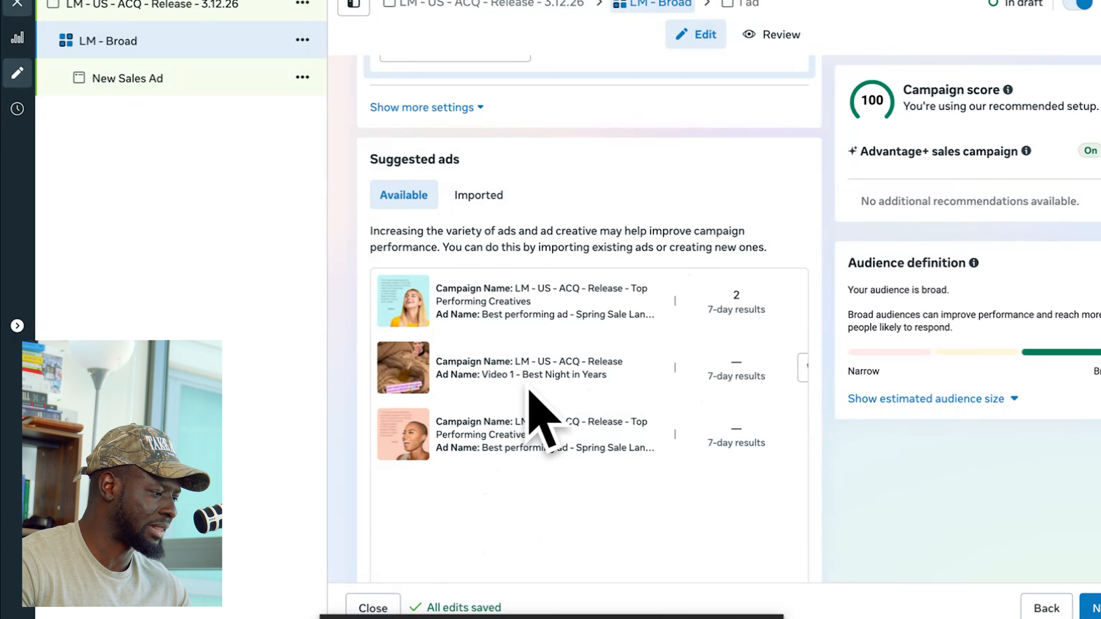
pyautogui.scroll(15, 696, 436)
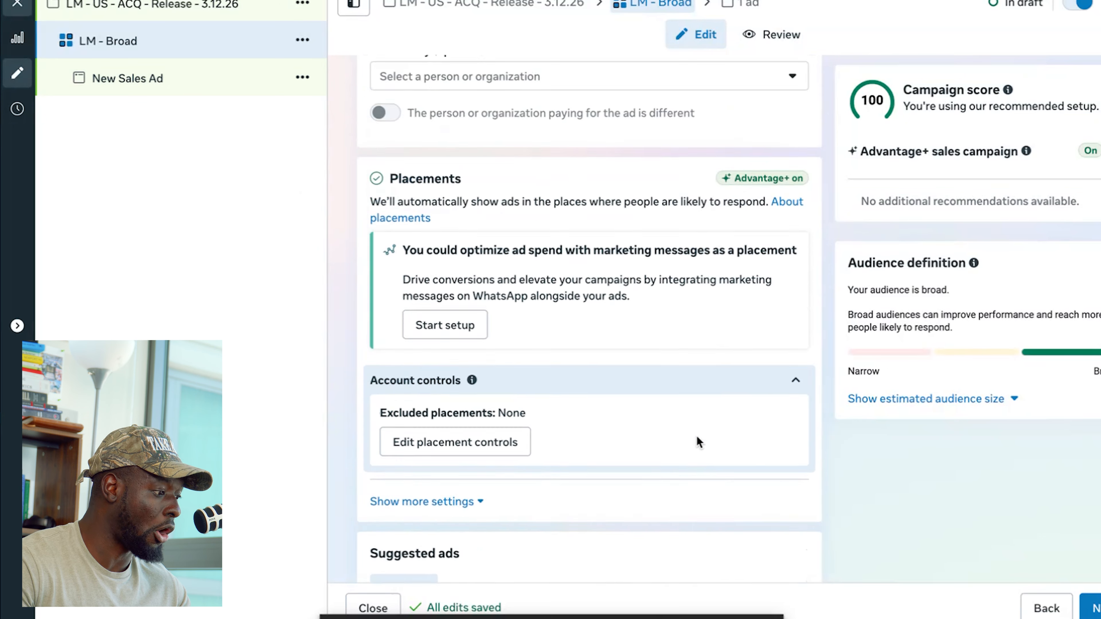
# - Proceed from the ad set to the new ad and set its Facebook Page to Pipwellness from the Lion Media pages
pyautogui.click(1093, 609)
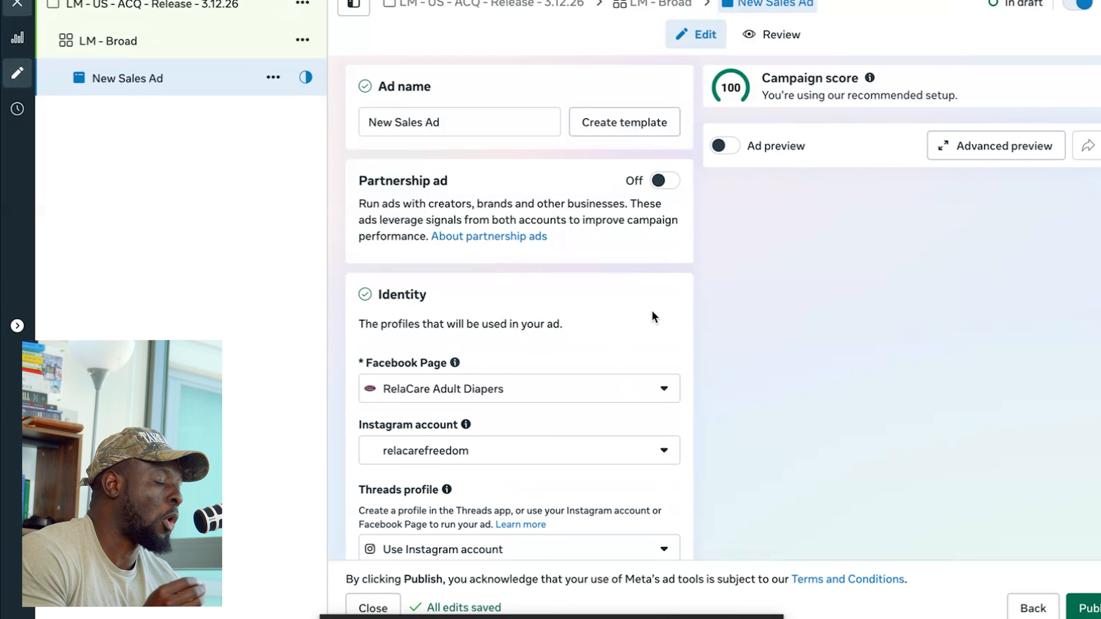
pyautogui.scroll(-1, 652, 316)
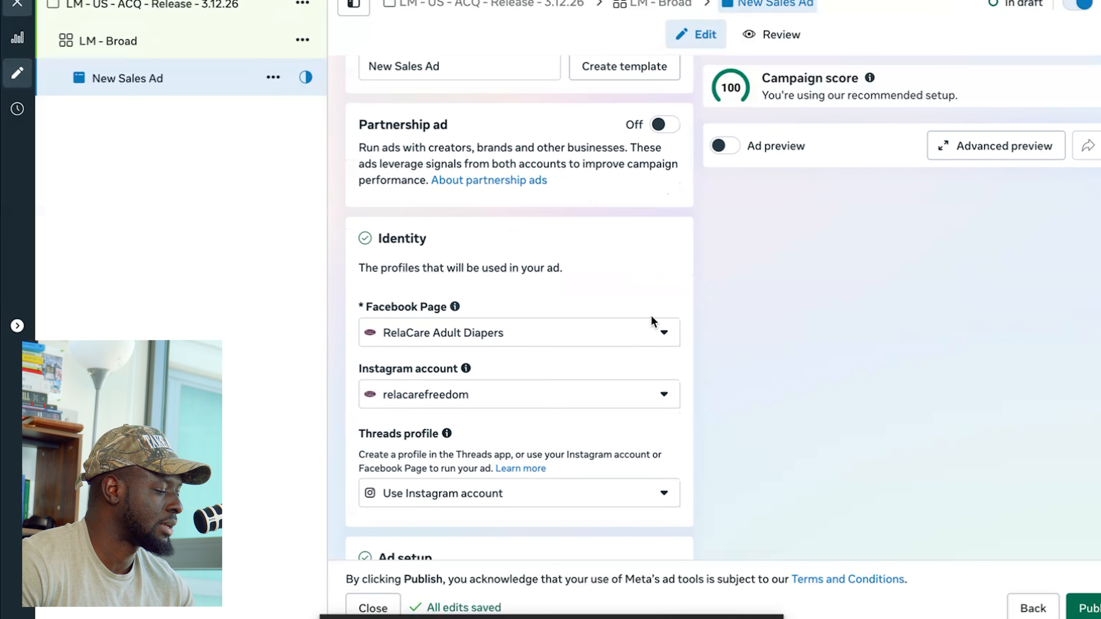
pyautogui.click(644, 339)
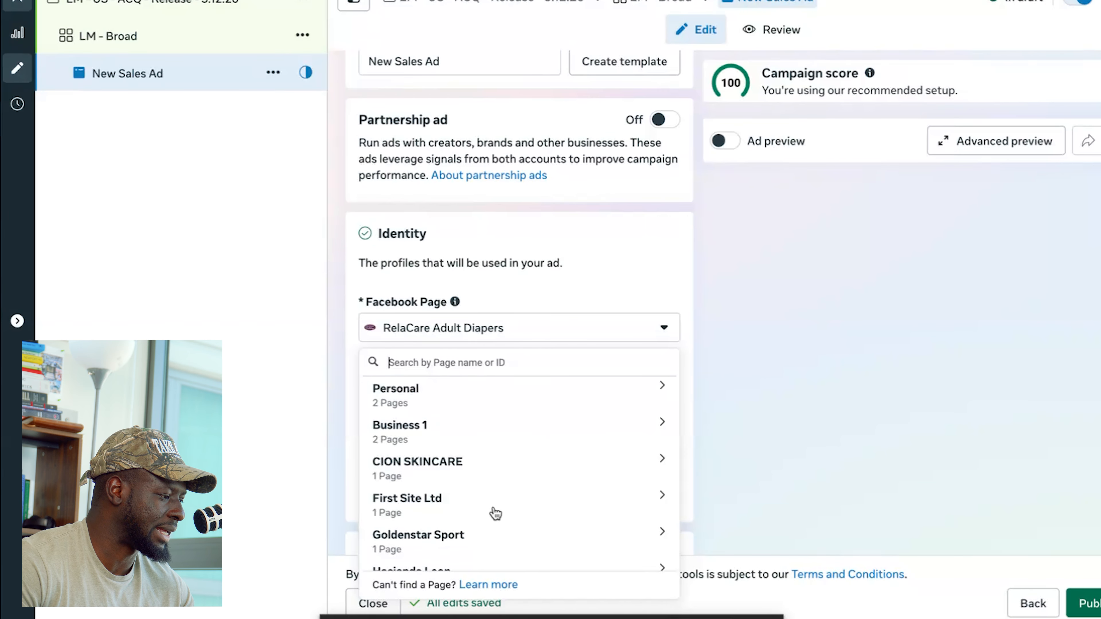
pyautogui.scroll(-4, 494, 499)
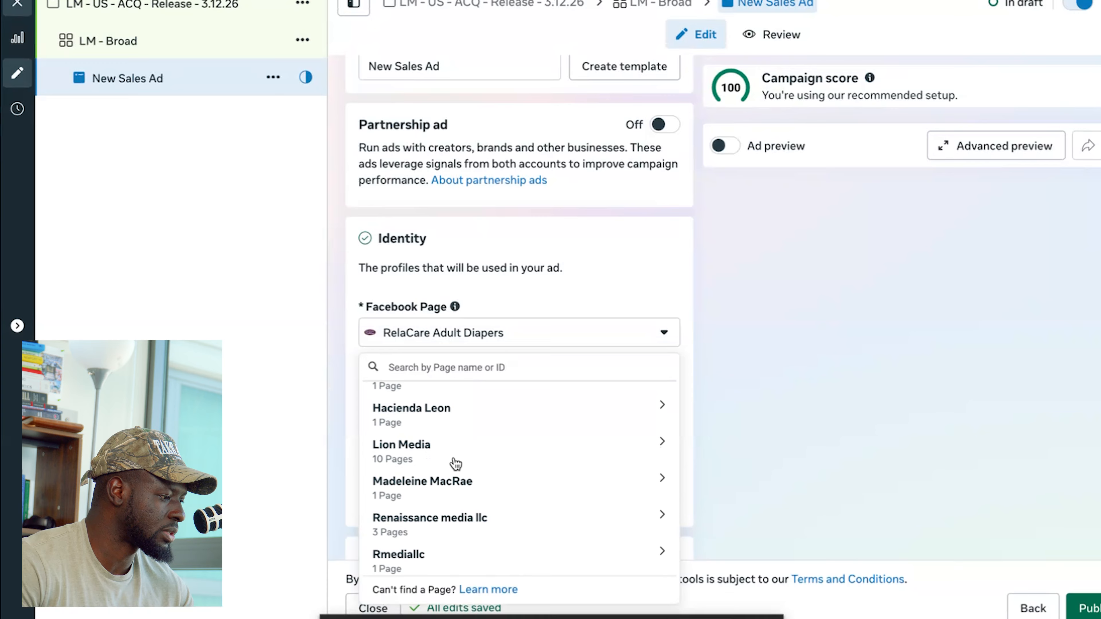
pyautogui.click(455, 460)
pyautogui.scroll(-3, 460, 481)
pyautogui.scroll(-6, 463, 499)
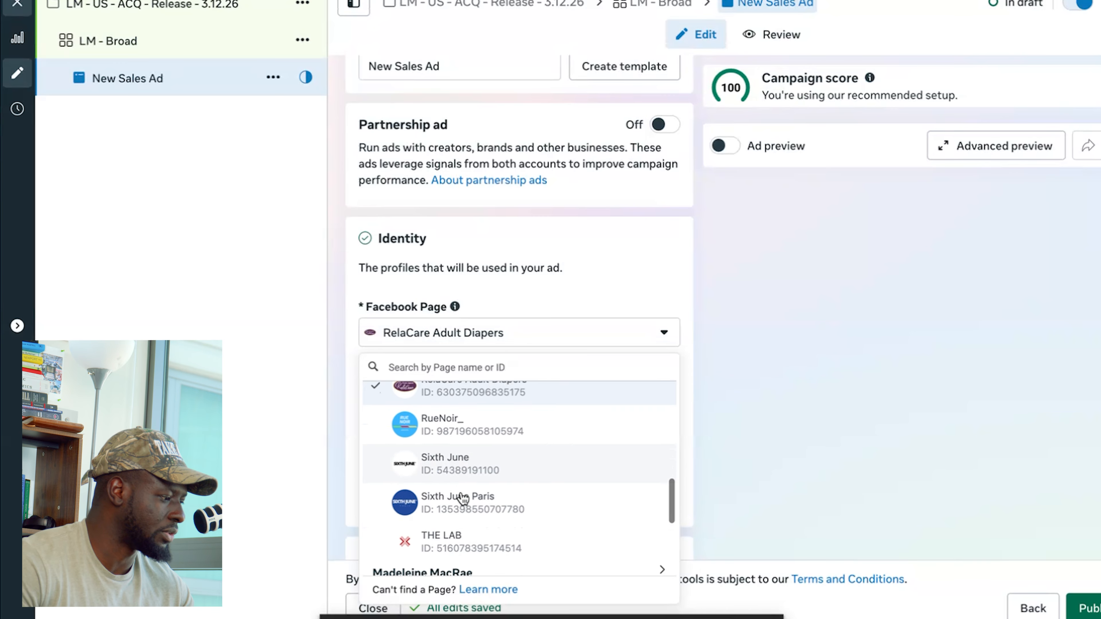
pyautogui.scroll(4, 463, 498)
pyautogui.scroll(2, 463, 499)
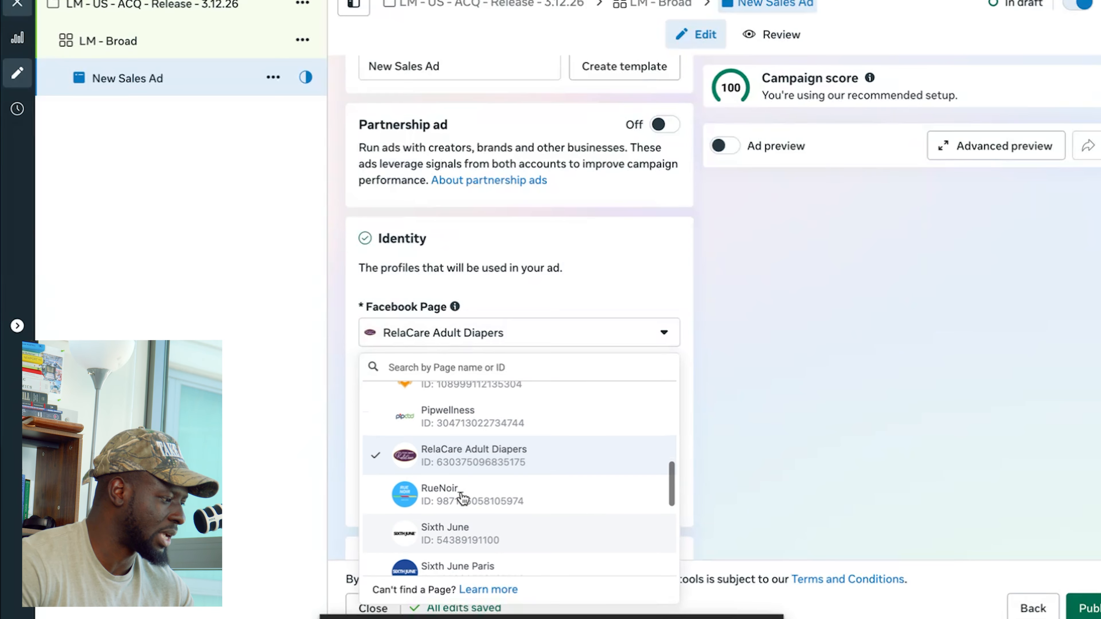
pyautogui.click(456, 431)
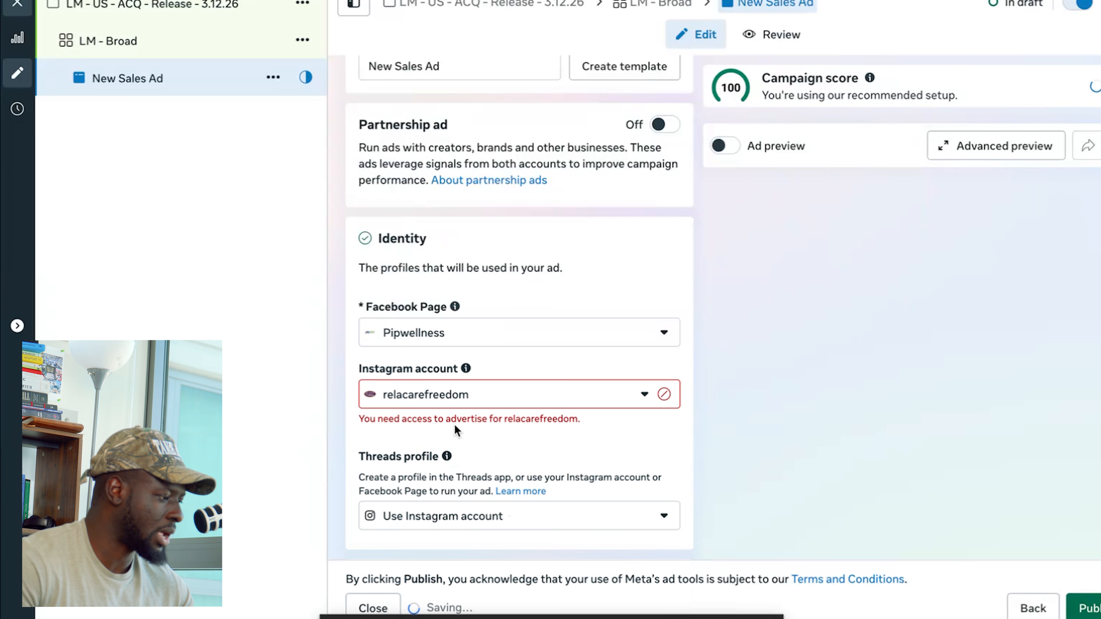
# - Review the ad's identity profiles and its ad setup, including media setup, format and multi-advertiser ads options
pyautogui.scroll(-6, 360, 368)
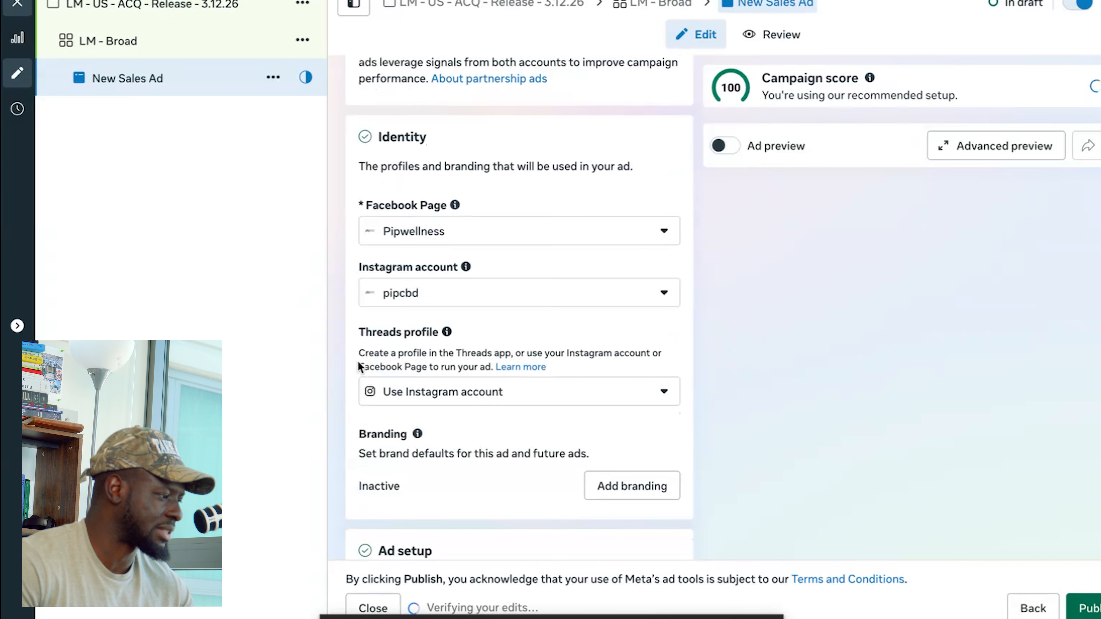
pyautogui.scroll(-7, 348, 299)
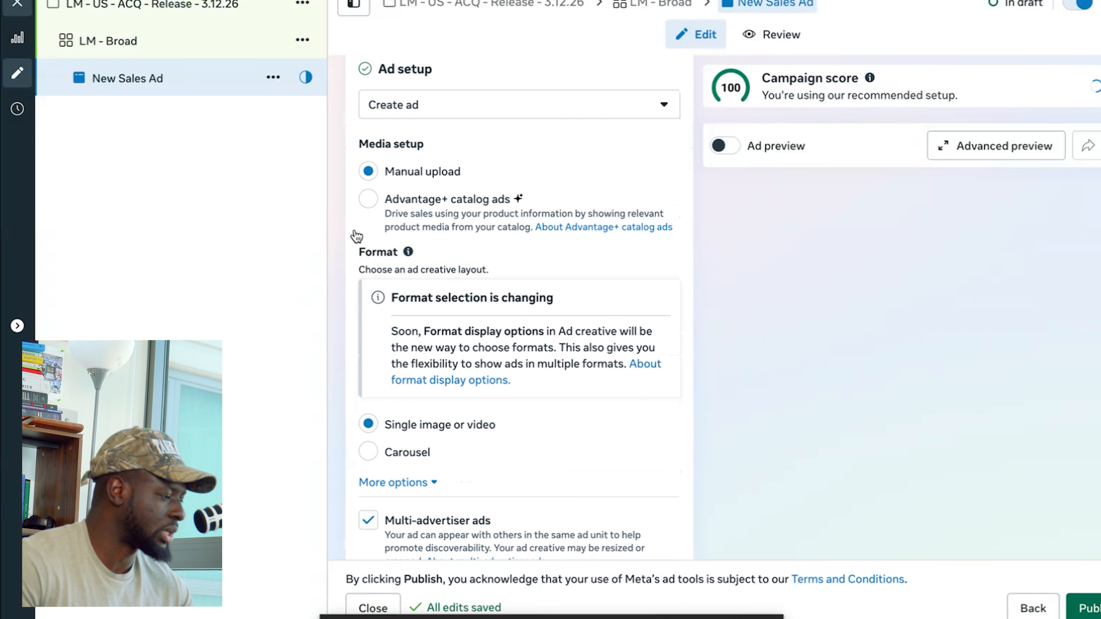
pyautogui.scroll(-2, 354, 233)
pyautogui.scroll(3, 354, 234)
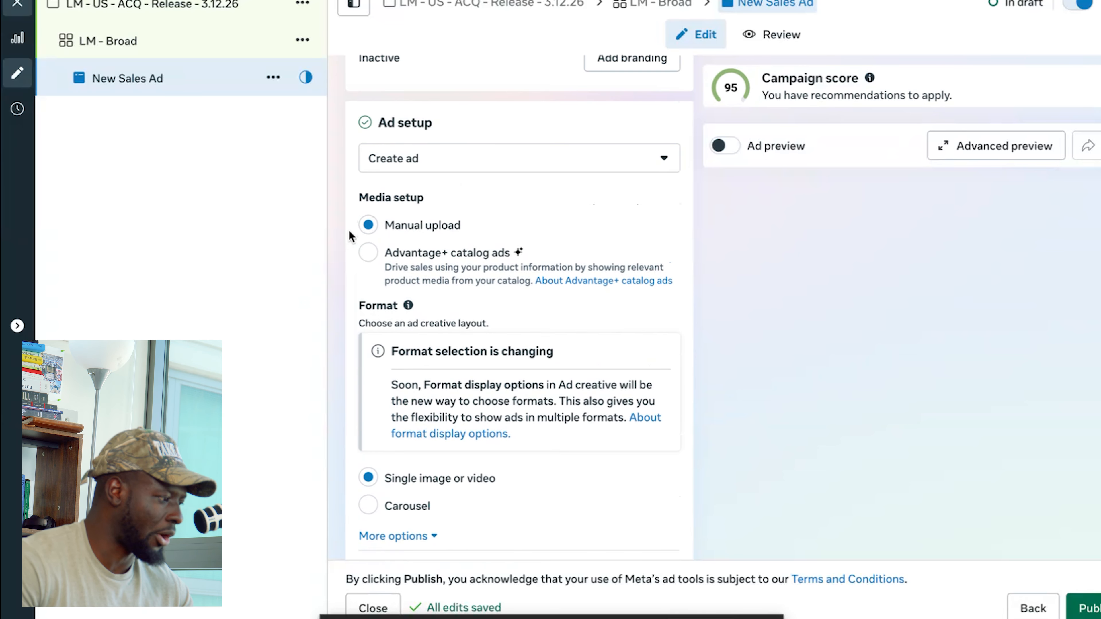
pyautogui.scroll(-1, 349, 235)
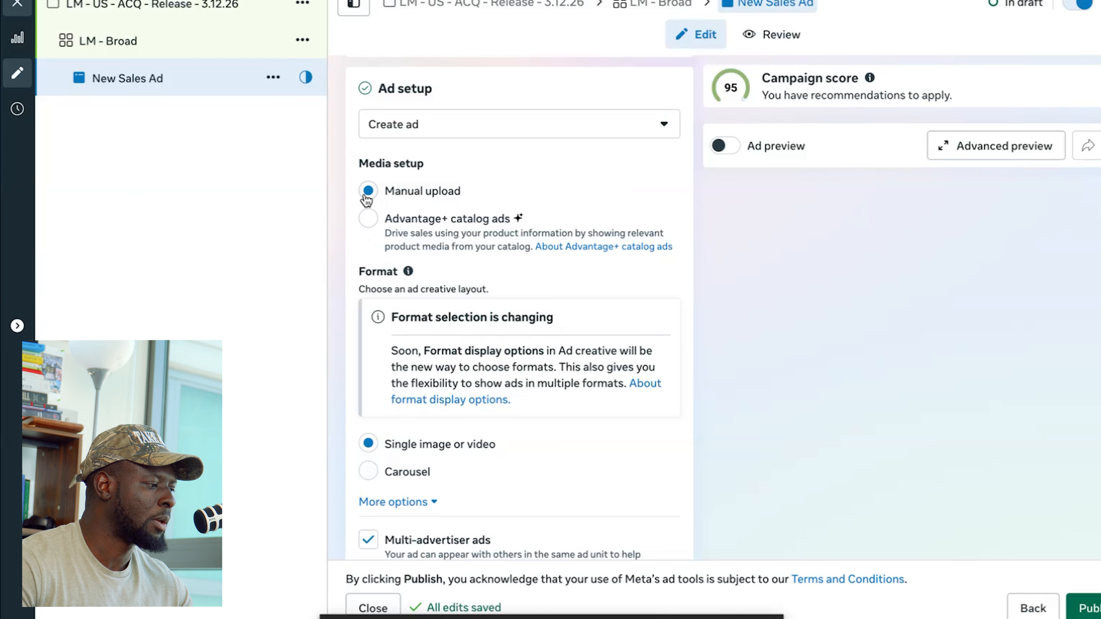
pyautogui.scroll(-2, 364, 200)
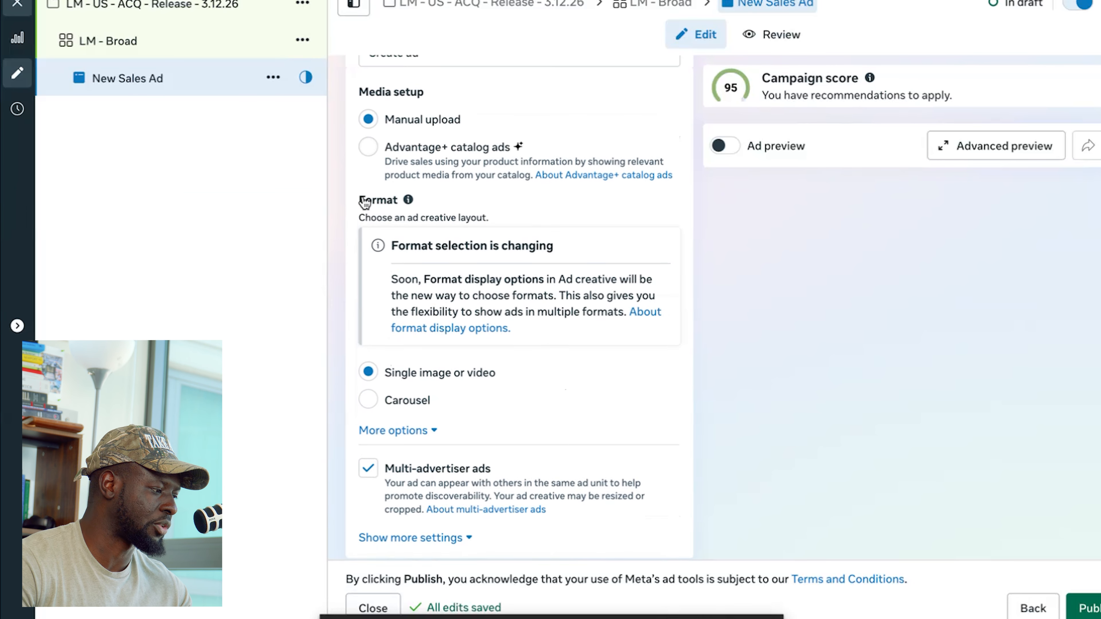
pyautogui.scroll(-3, 373, 205)
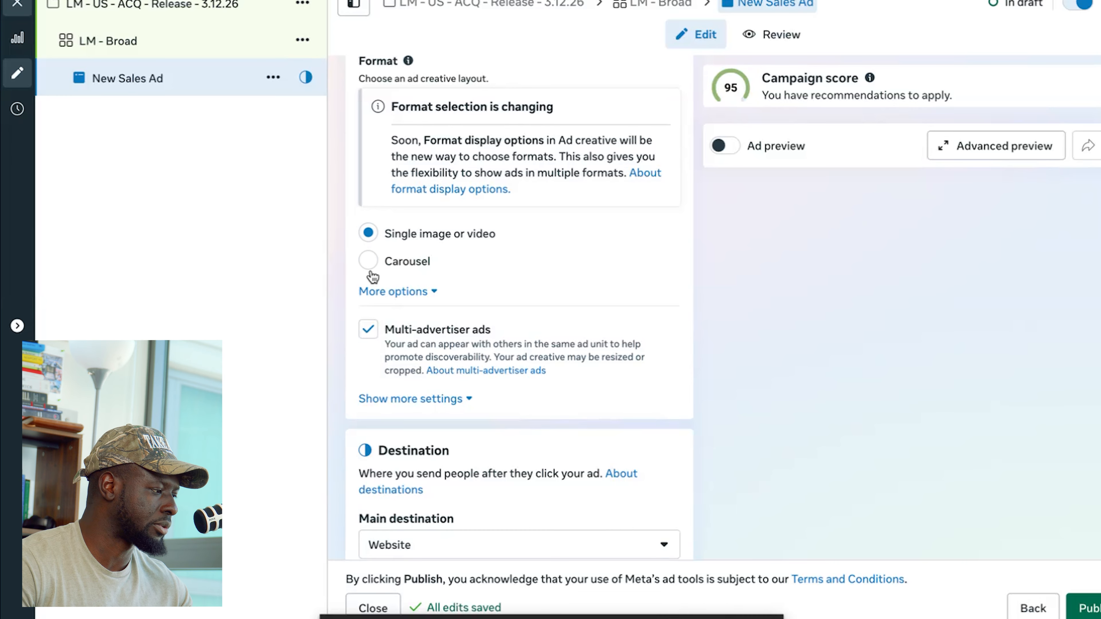
pyautogui.scroll(1, 371, 273)
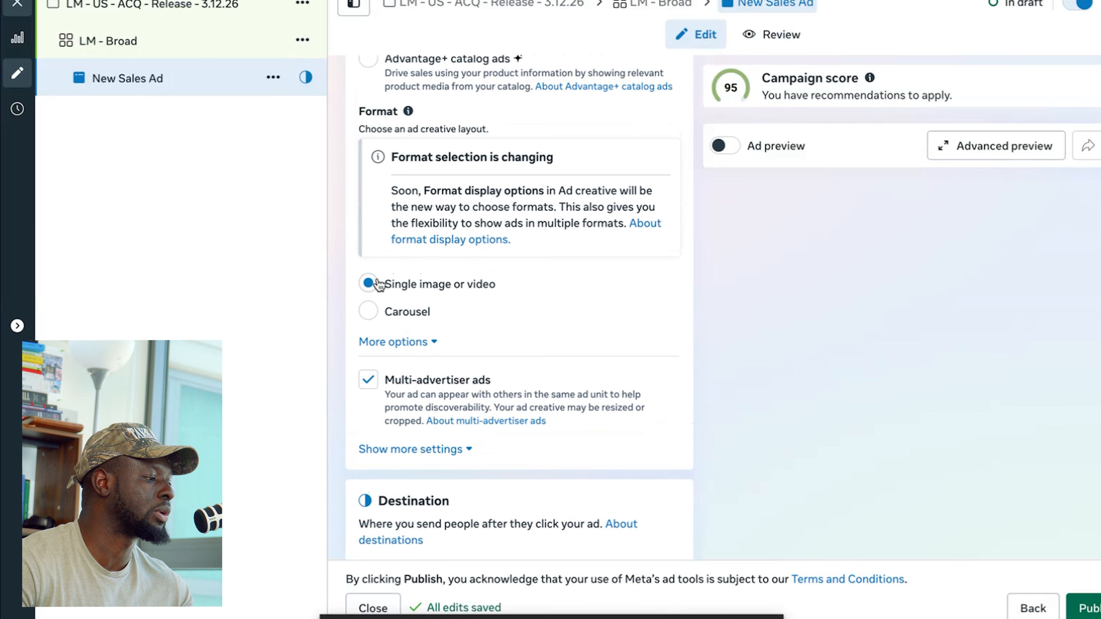
pyautogui.scroll(-4, 380, 284)
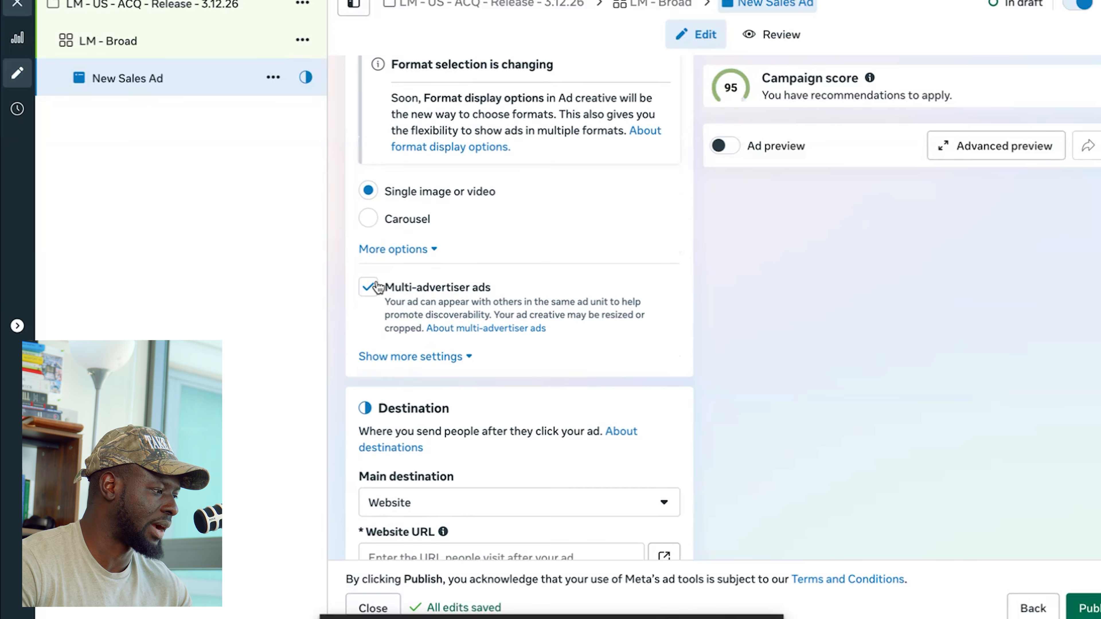
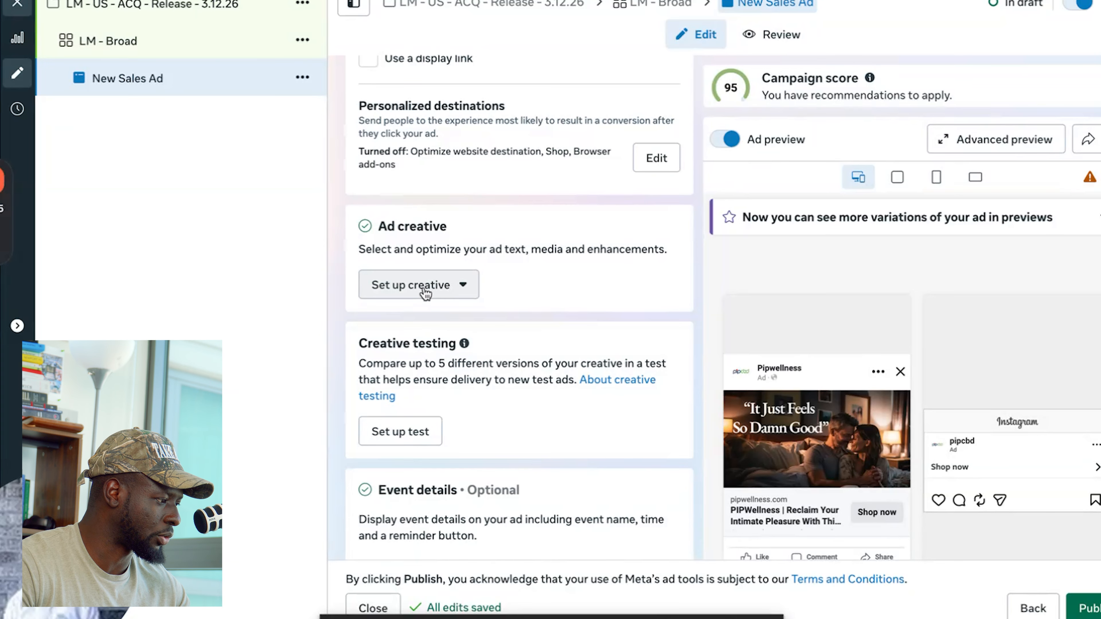
# - Review the ad's creative testing, event details, languages and tracking sections, and start setting up the ad creative
pyautogui.scroll(-2, 418, 287)
pyautogui.scroll(-2, 451, 306)
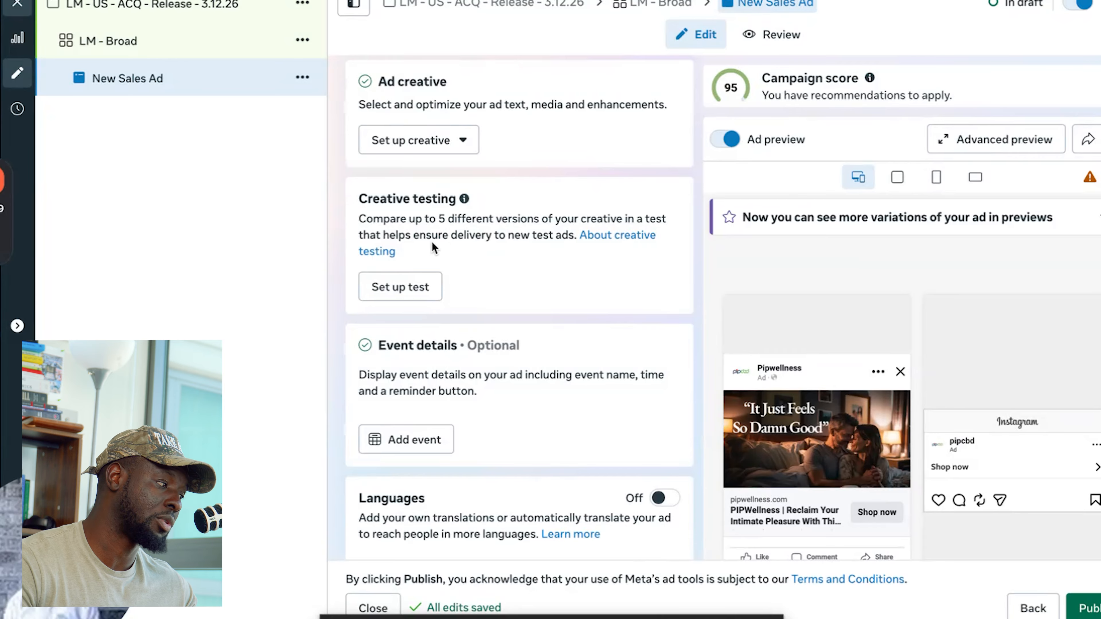
pyautogui.scroll(-4, 427, 250)
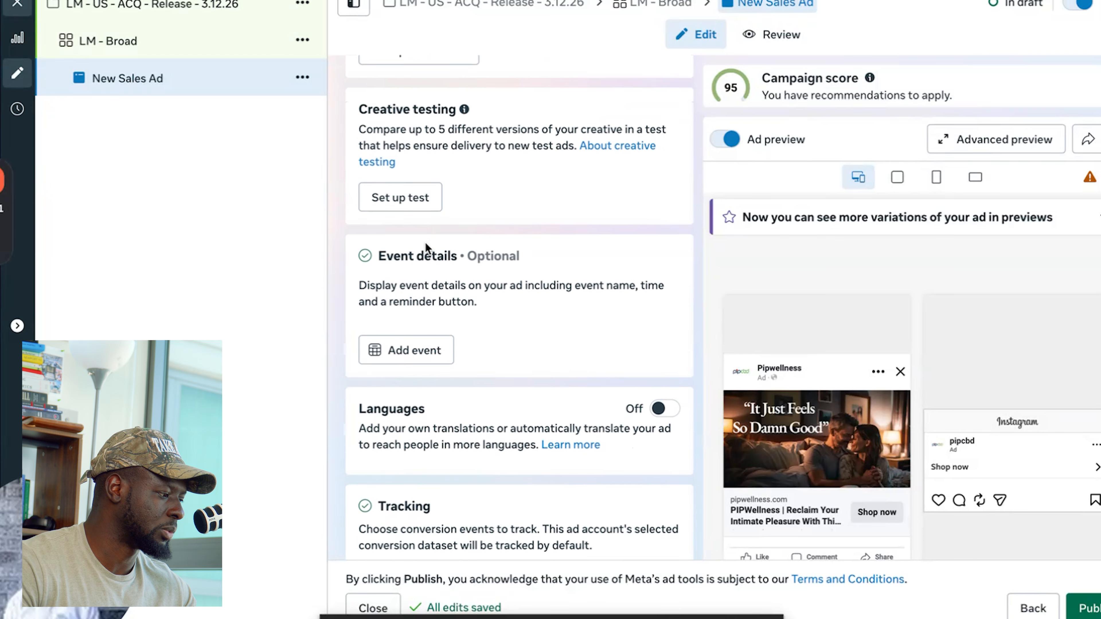
pyautogui.scroll(-5, 421, 243)
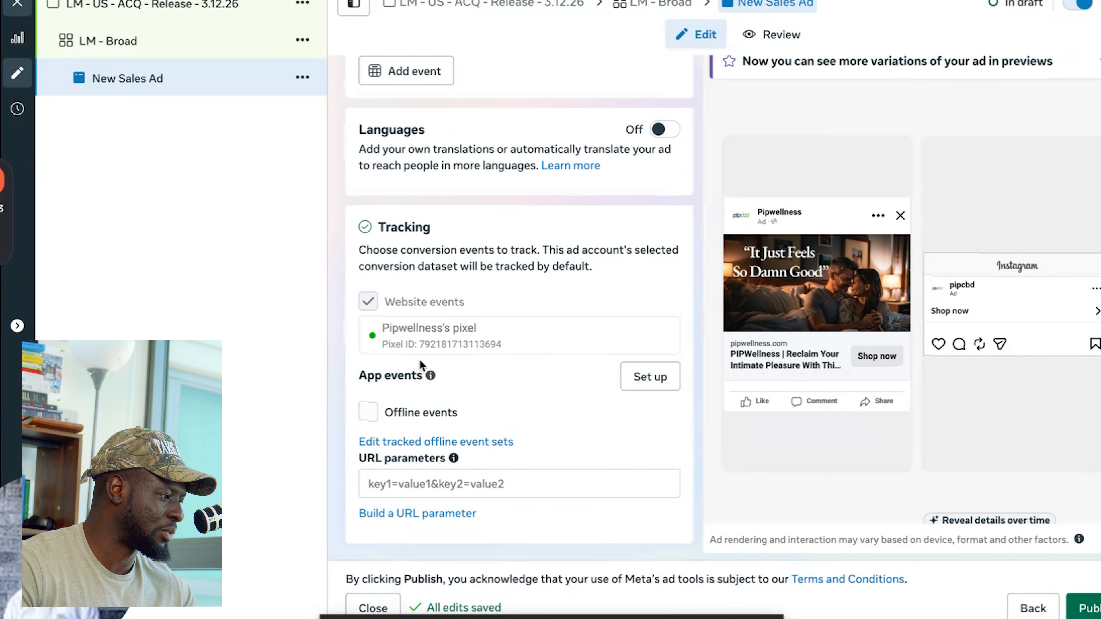
pyautogui.scroll(5, 388, 356)
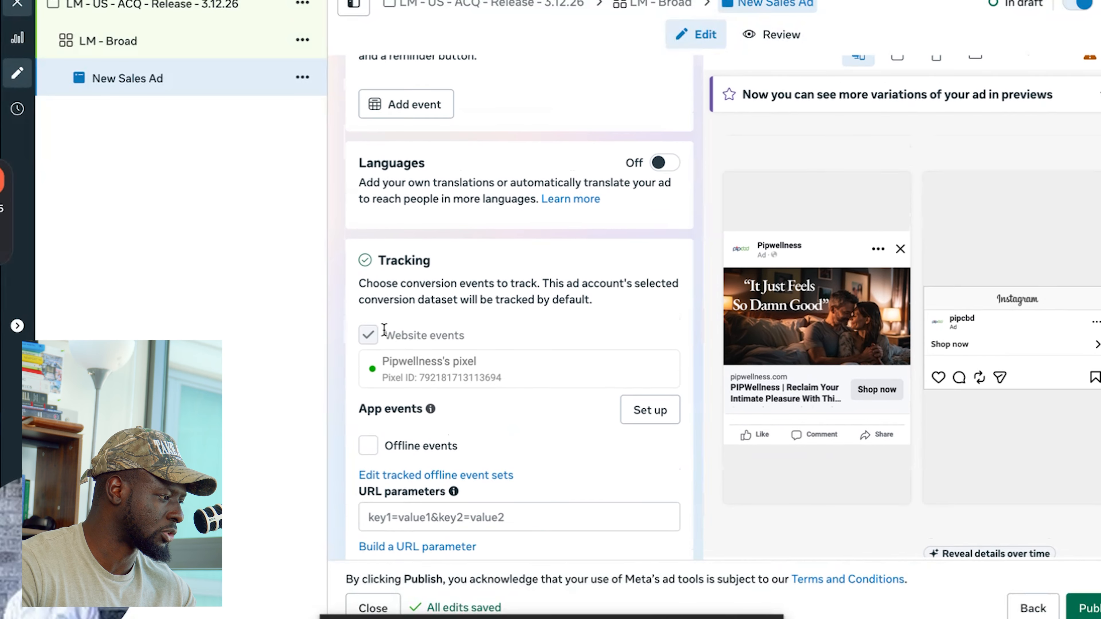
pyautogui.scroll(7, 366, 334)
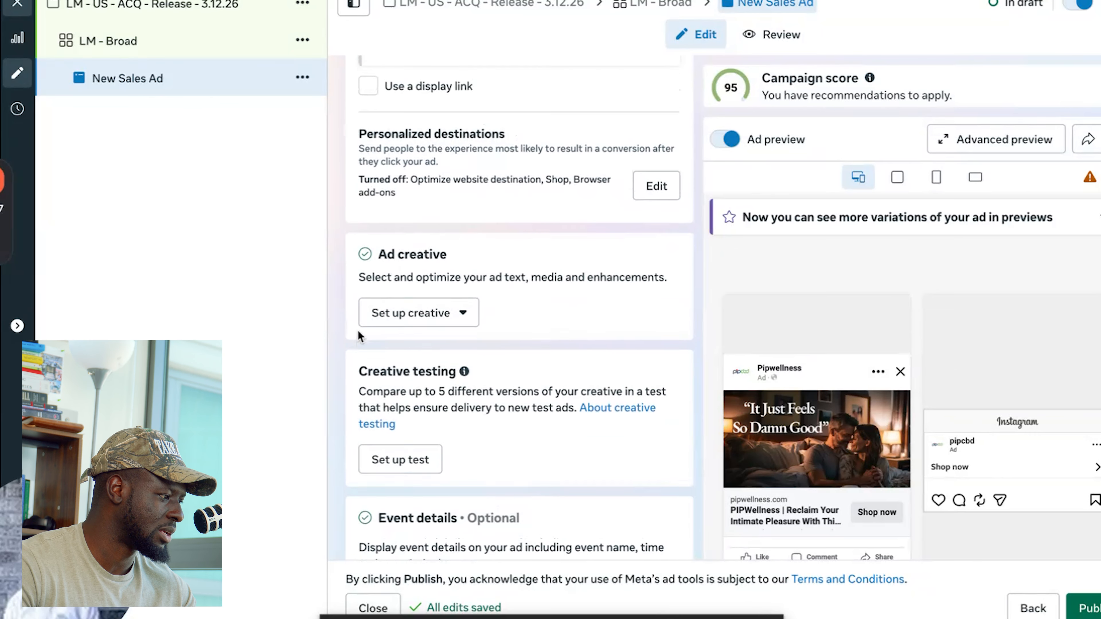
pyautogui.click(415, 323)
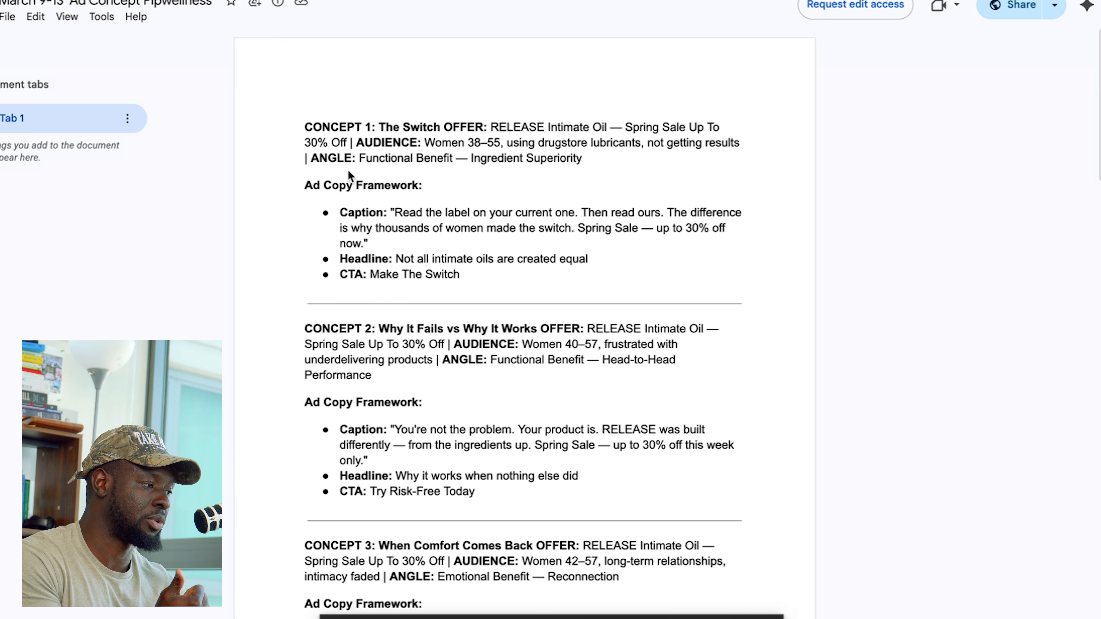
# - Read through the audiences, angles, captions, headlines and CTAs of the concepts in the Pipwellness ad concept document
pyautogui.scroll(-6, 348, 172)
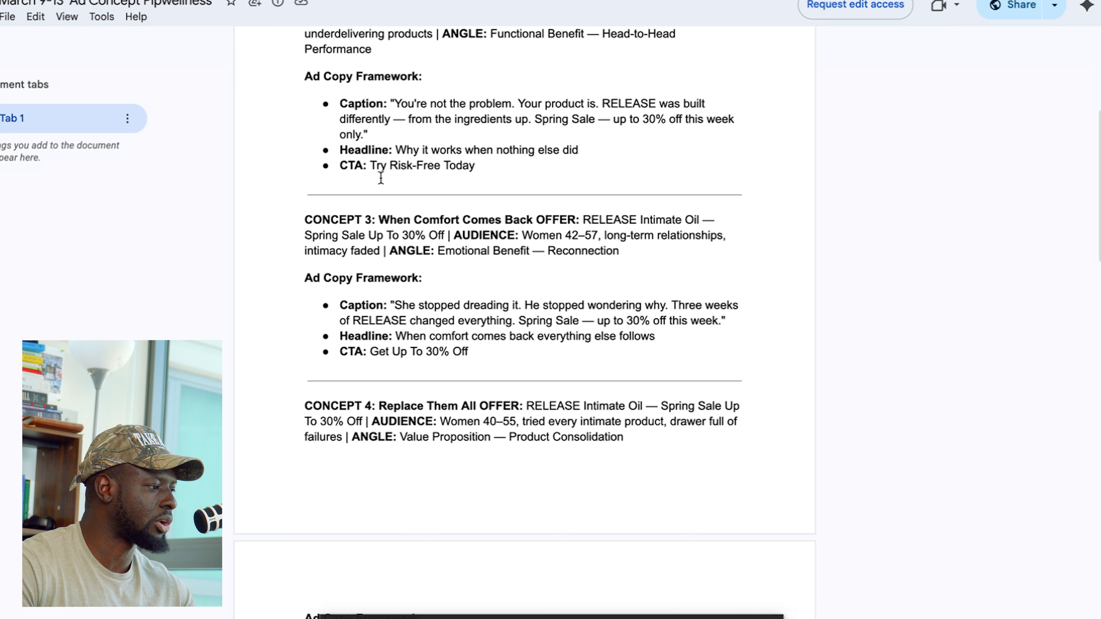
pyautogui.scroll(-1, 446, 152)
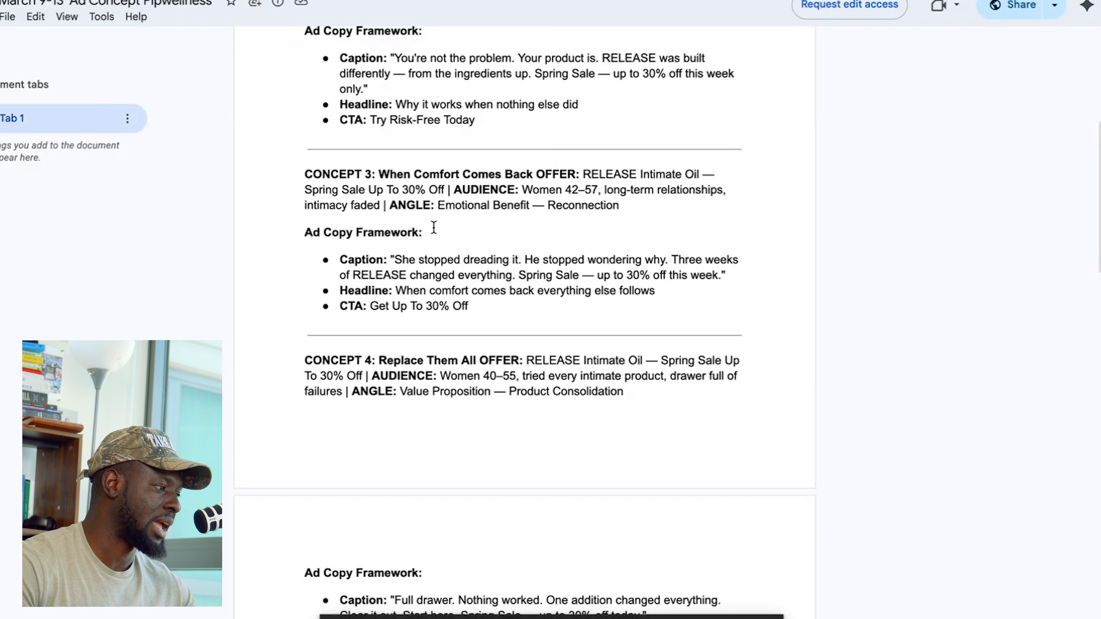
pyautogui.scroll(-4, 437, 236)
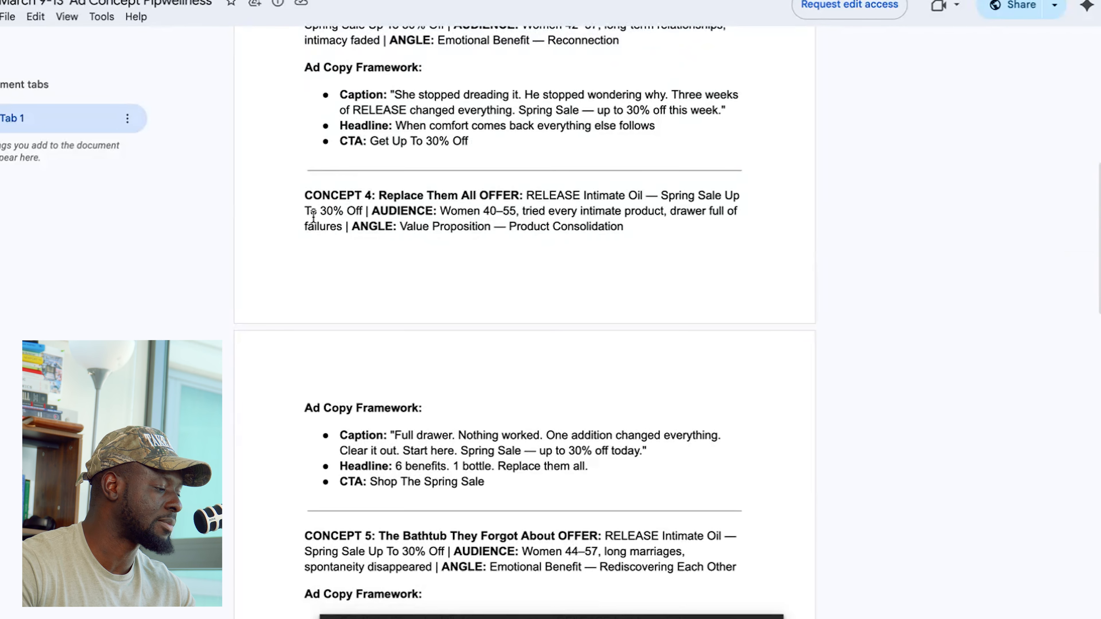
pyautogui.scroll(-20, 314, 215)
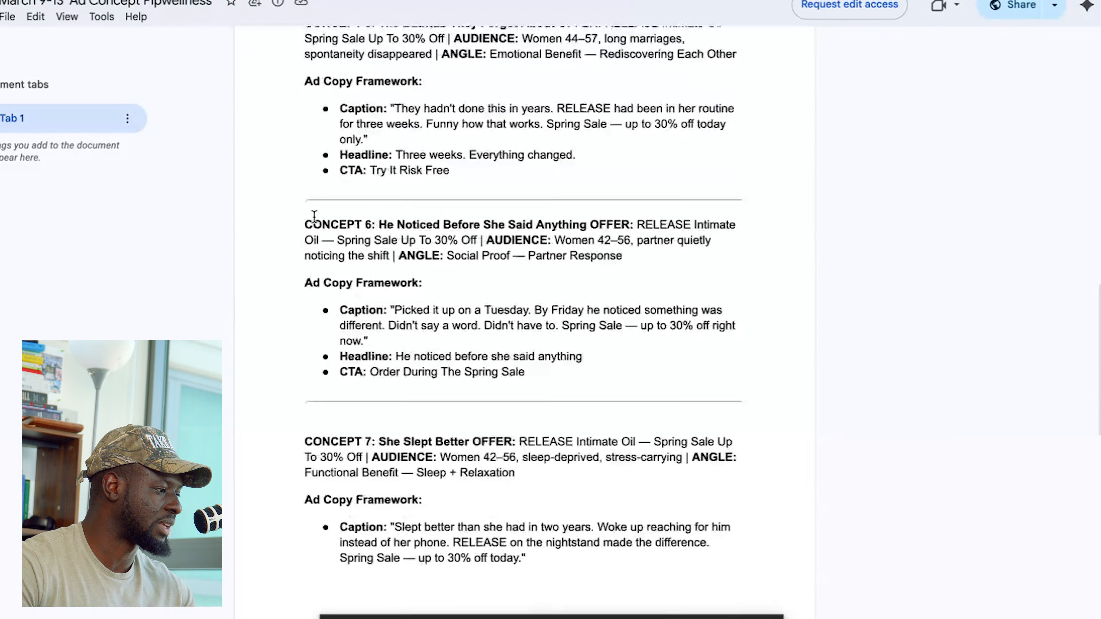
pyautogui.scroll(-10, 314, 213)
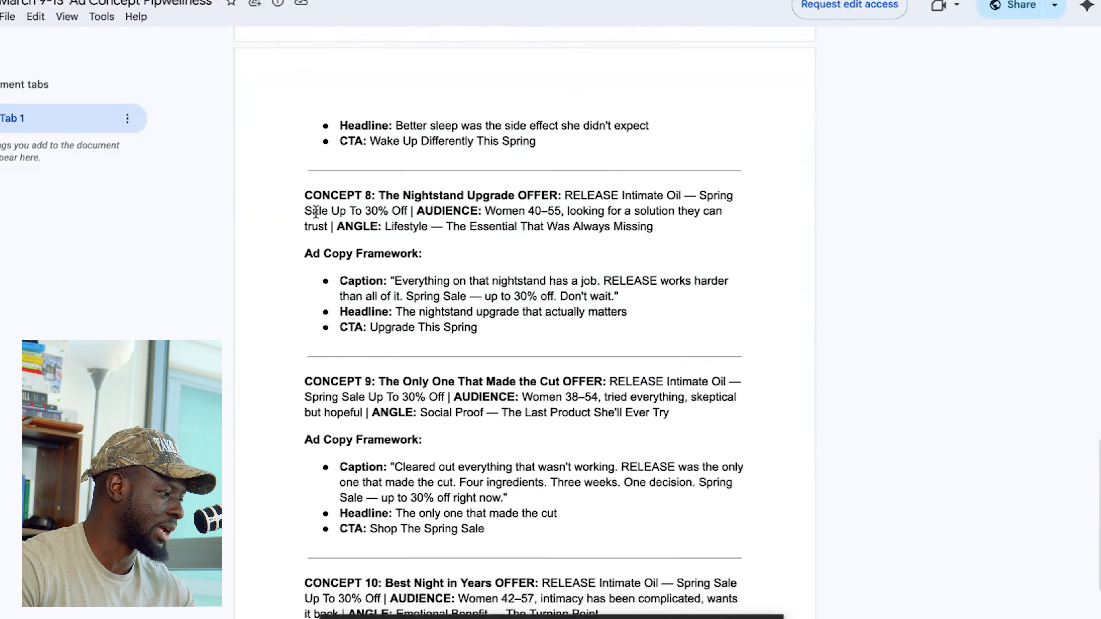
pyautogui.scroll(20, 416, 423)
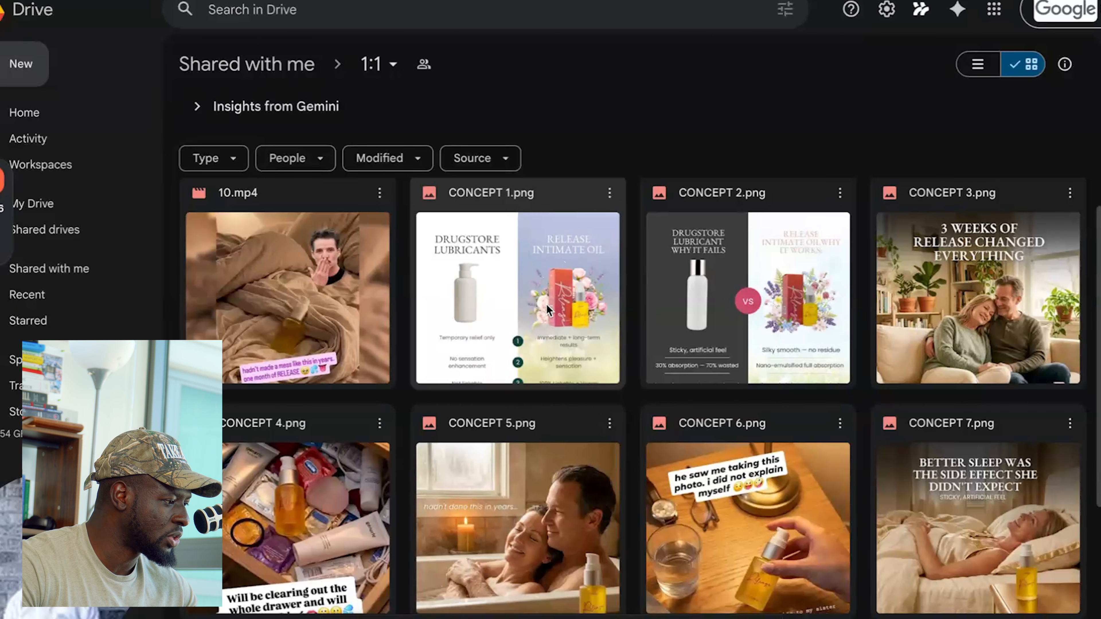
# - Examine the concept images and video in the shared 1:1 folder in Google Drive
pyautogui.scroll(-1, 548, 309)
pyautogui.scroll(1, 546, 302)
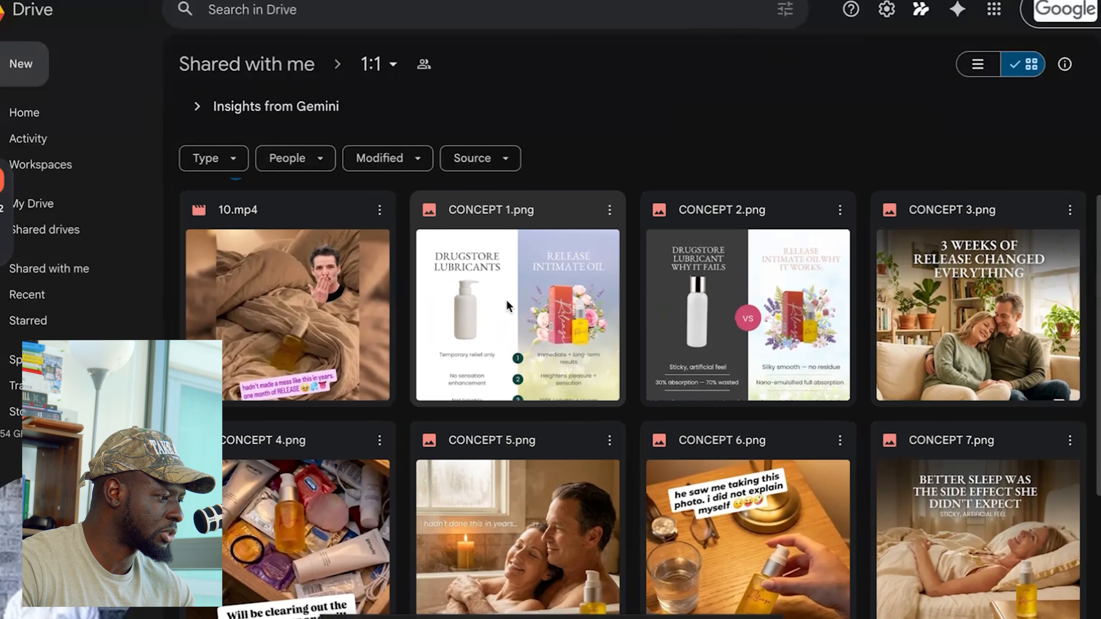
pyautogui.scroll(-1, 721, 304)
pyautogui.scroll(1, 721, 305)
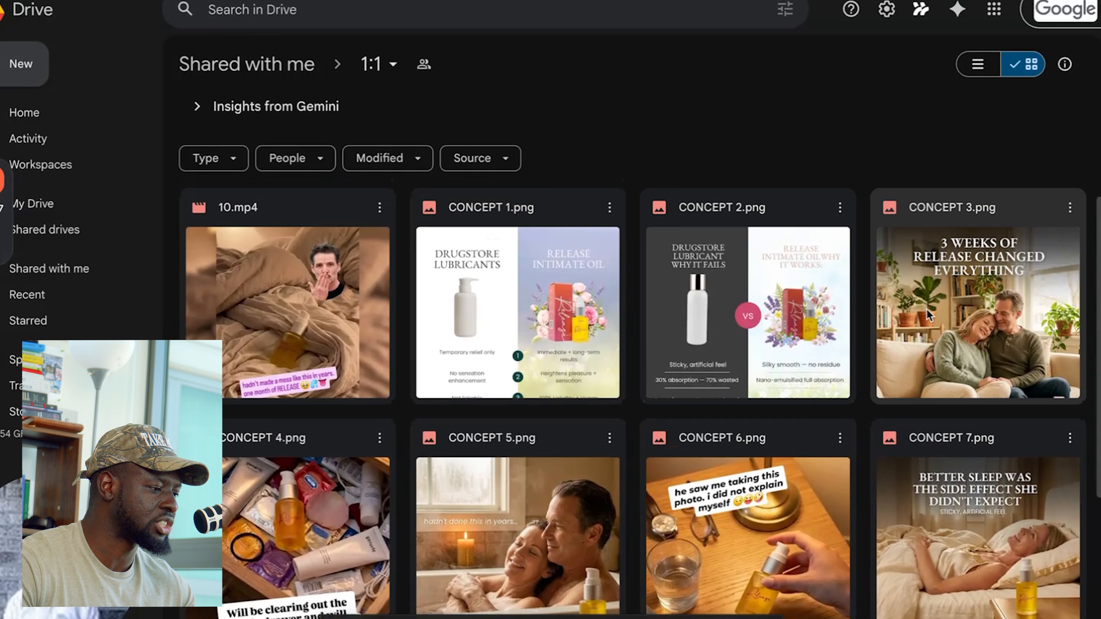
pyautogui.scroll(-2, 950, 328)
pyautogui.scroll(1, 958, 321)
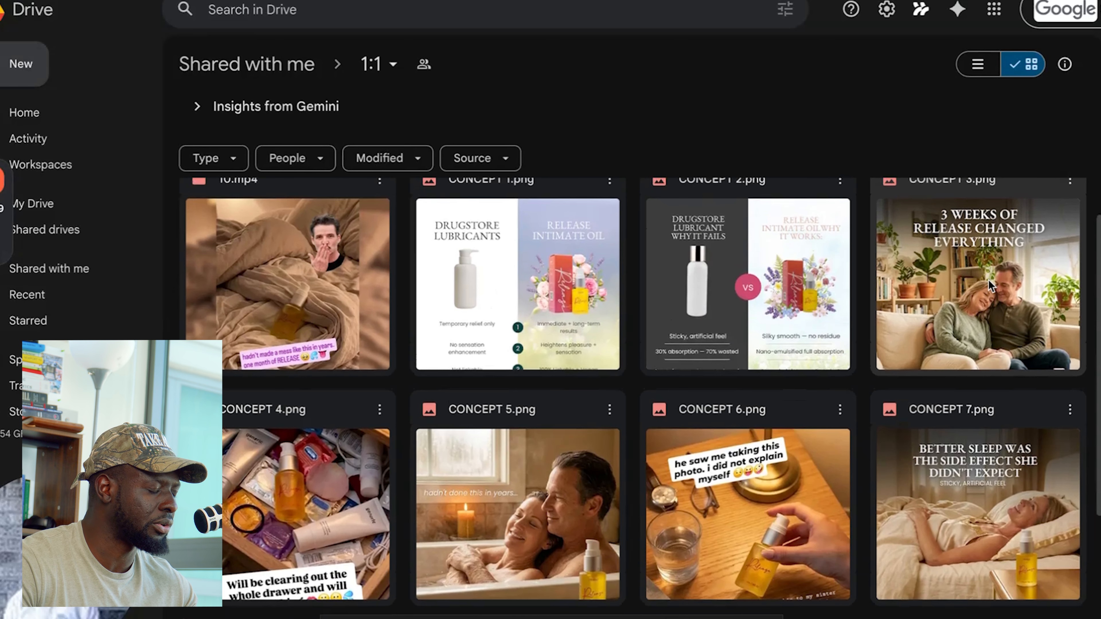
pyautogui.scroll(-2, 325, 376)
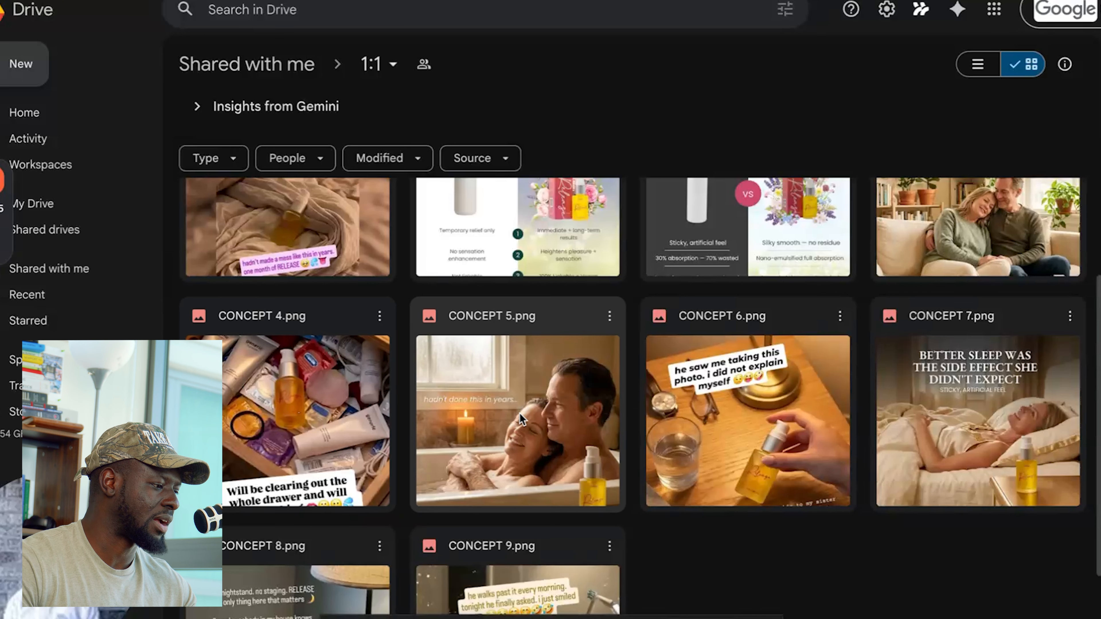
pyautogui.scroll(-2, 576, 355)
pyautogui.scroll(-1, 492, 423)
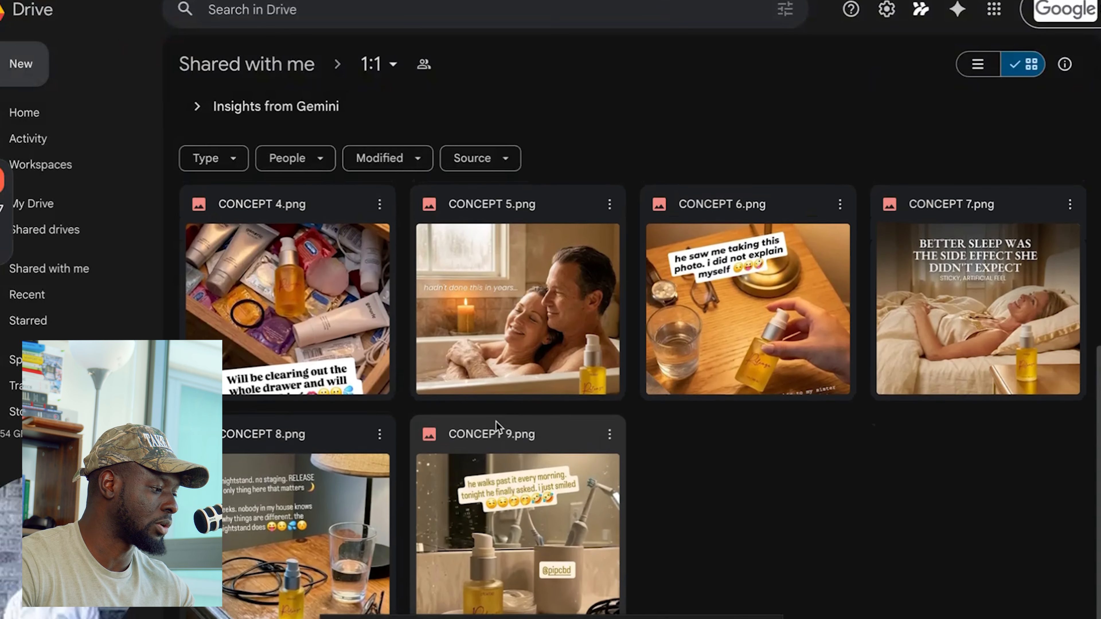
pyautogui.scroll(4, 543, 399)
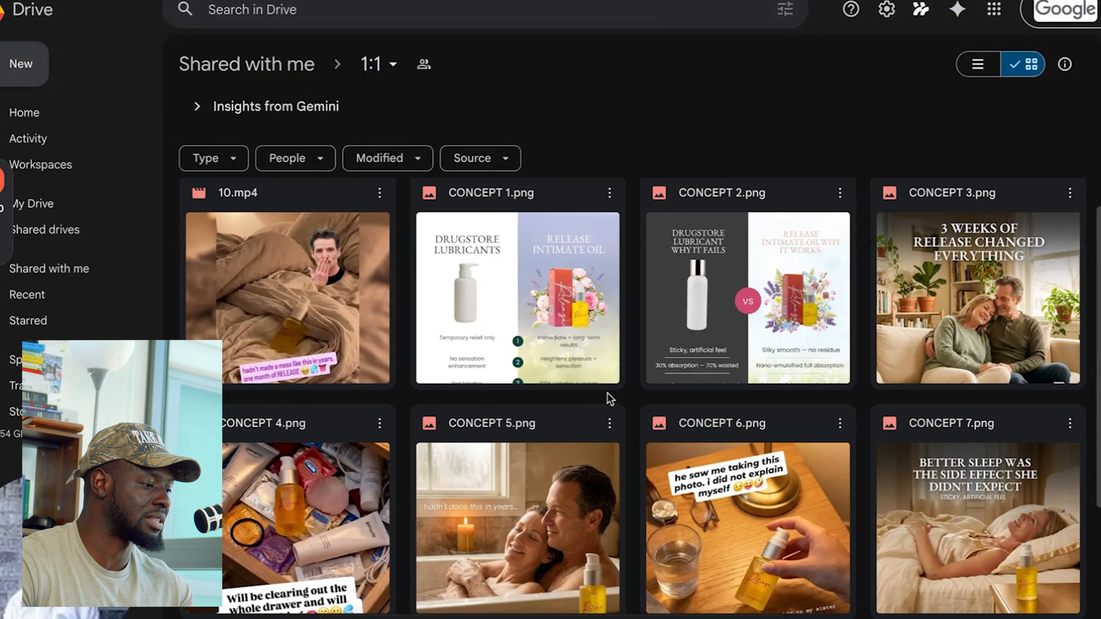
pyautogui.scroll(1, 608, 392)
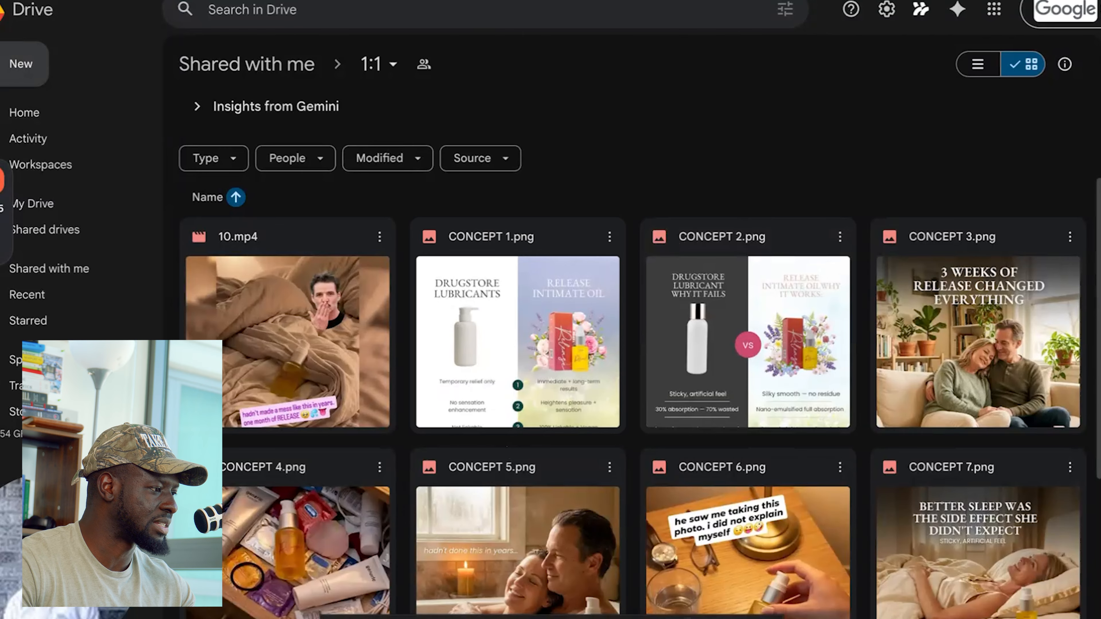
# - Switch to Ads Manager, choose the 1080 × 1080 CONCEPT 1 image as the ad's media and continue to cropping
pyautogui.hotkey('ctrl', 'Tab')
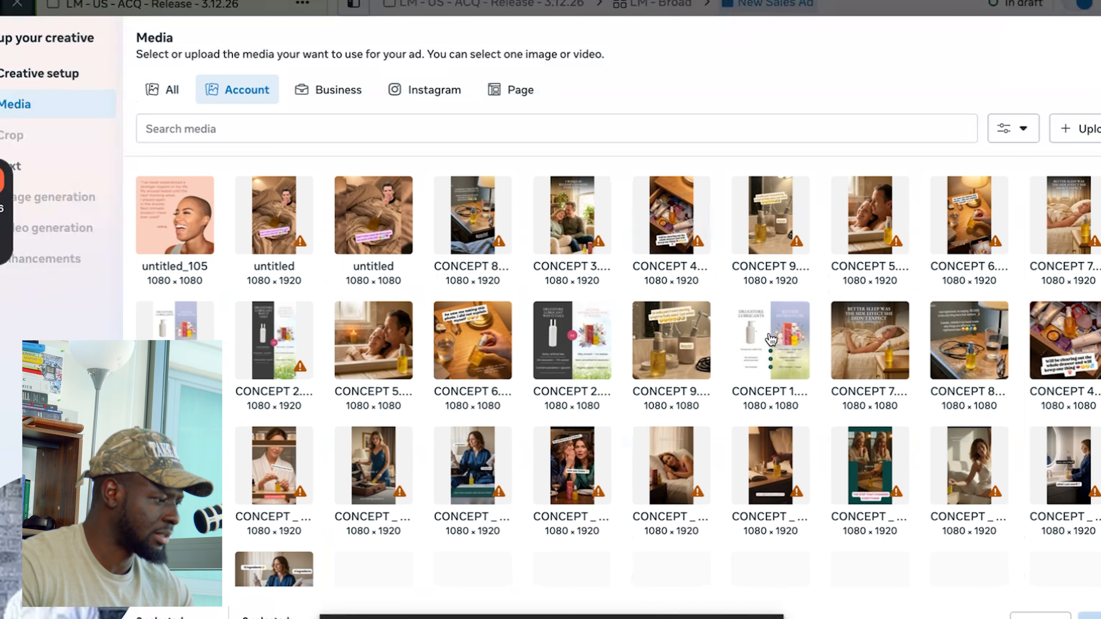
pyautogui.click(768, 347)
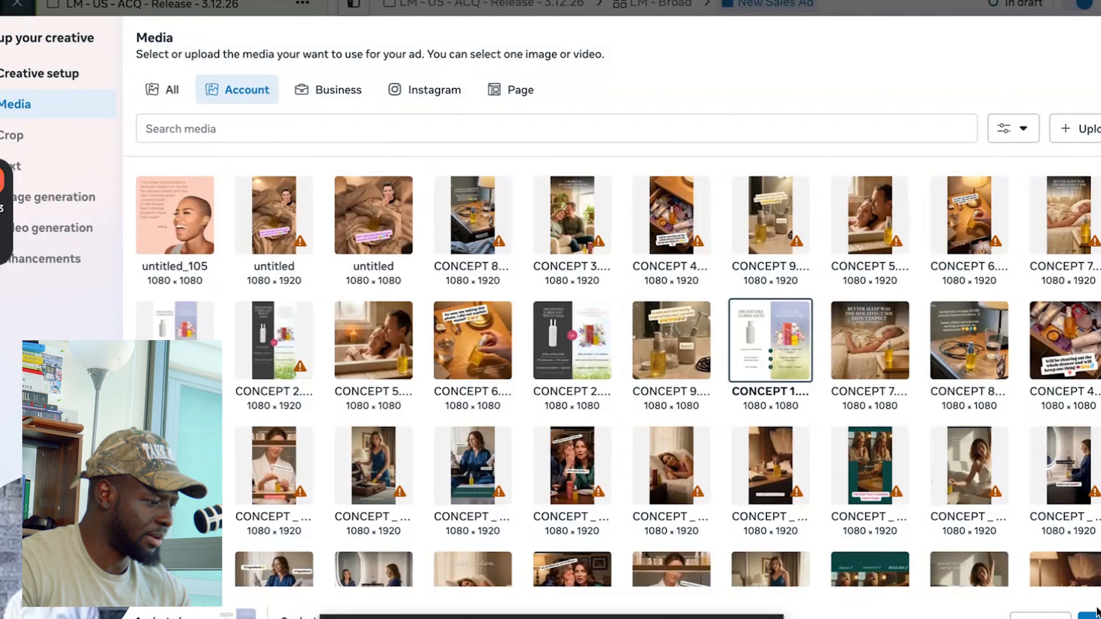
pyautogui.click(1092, 617)
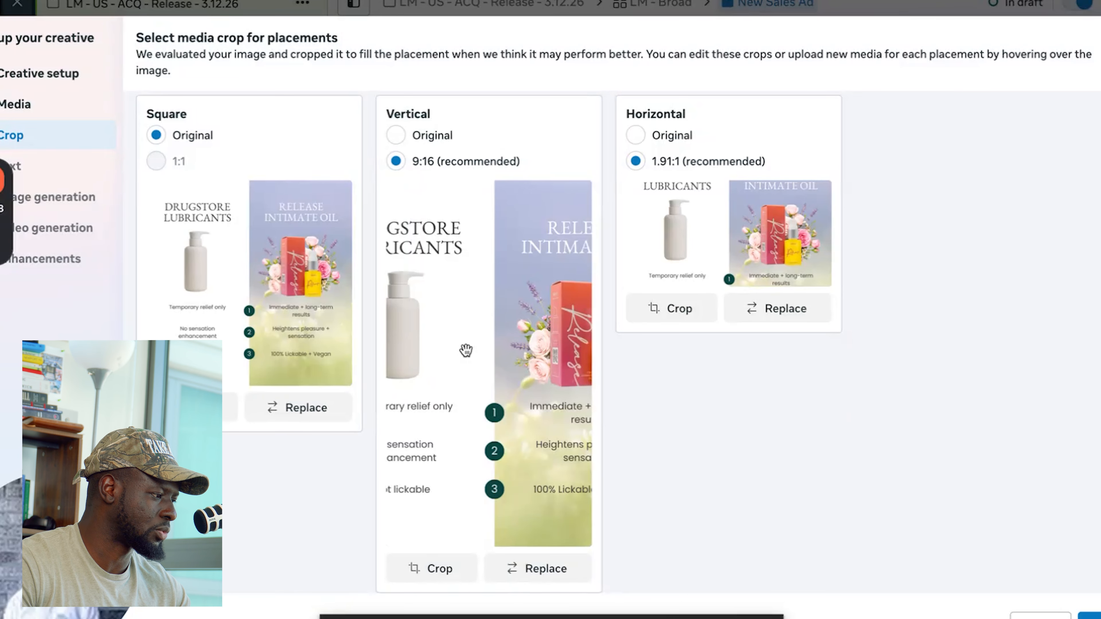
# - Replace the vertical placement's media with the vertical version of the Concept 1 image and continue to the ad text
pyautogui.click(532, 576)
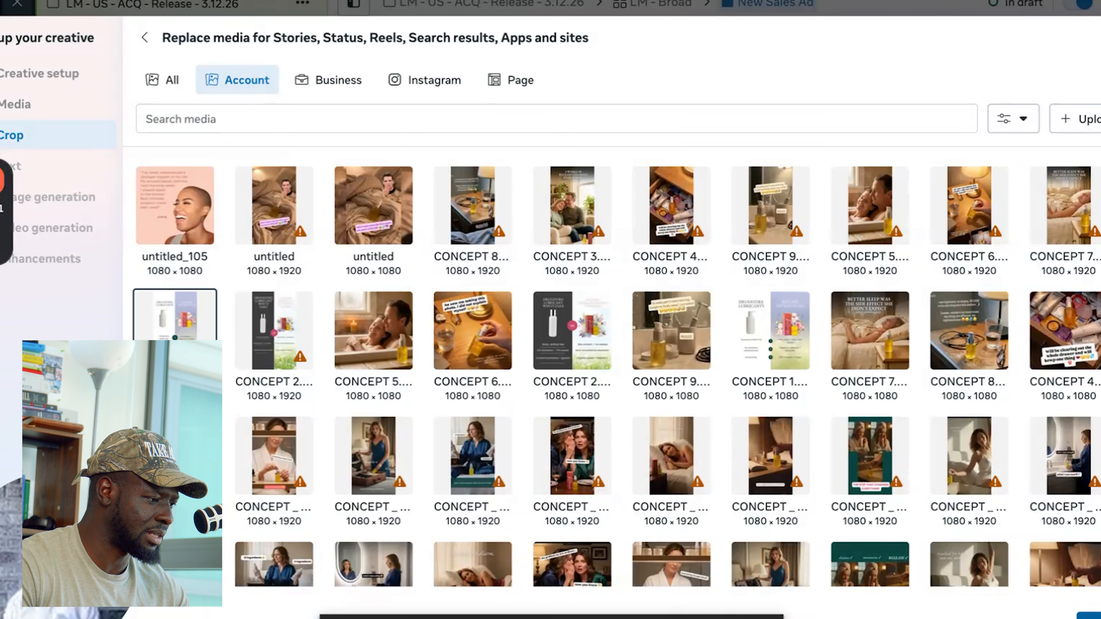
pyautogui.click(1091, 617)
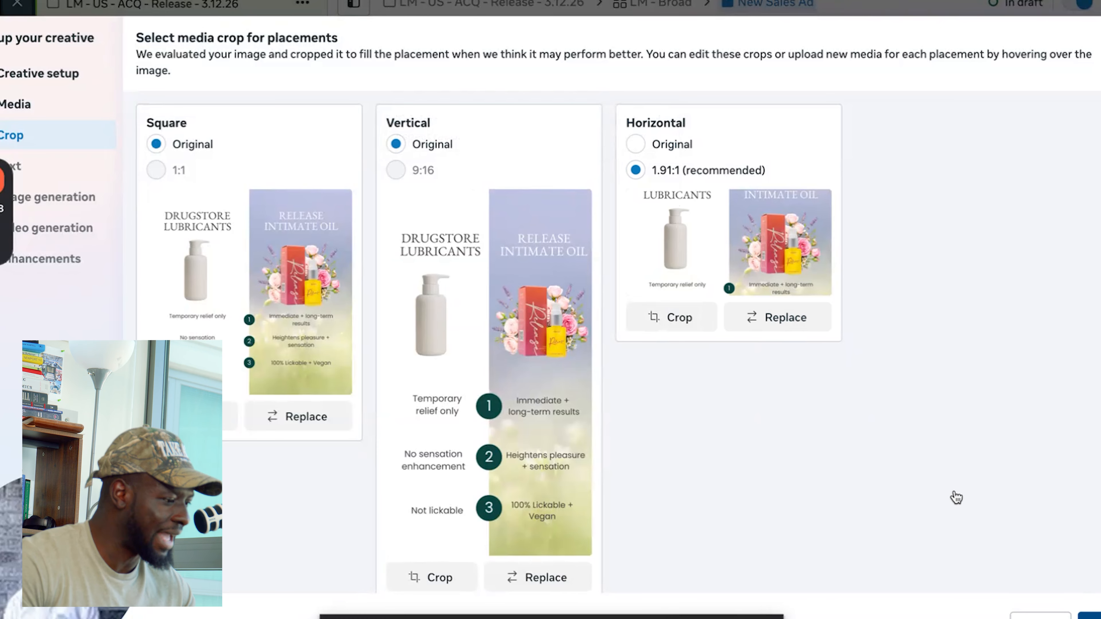
pyautogui.scroll(-5, 804, 276)
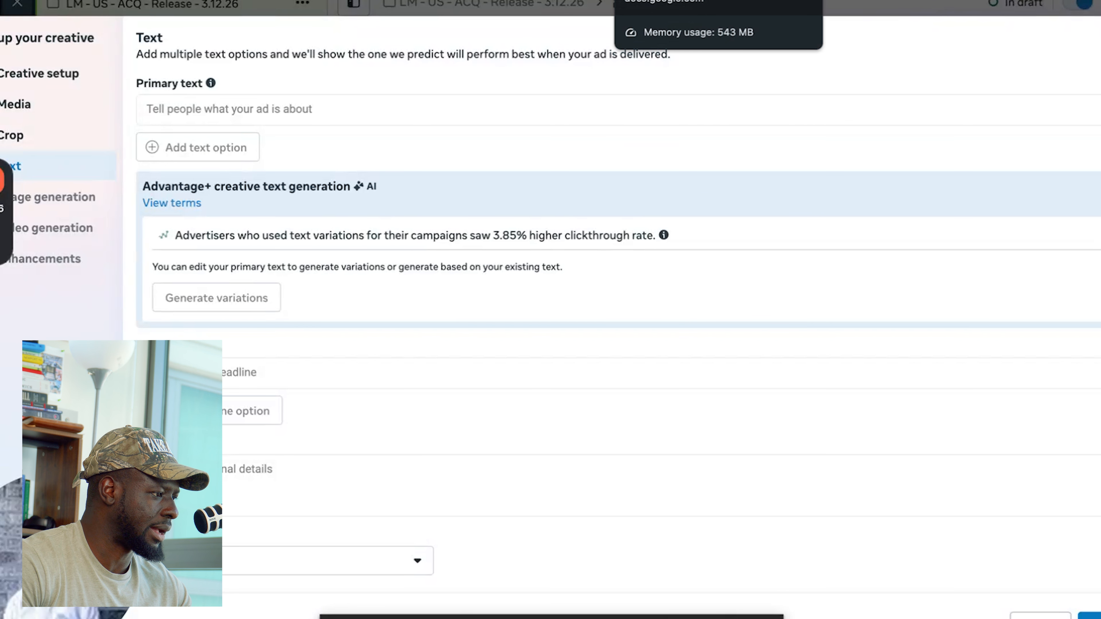
# - Copy Concept 1's caption from the ad concept document in Google Docs and enter it as the primary text in Ads Manager
pyautogui.click(694, 5)
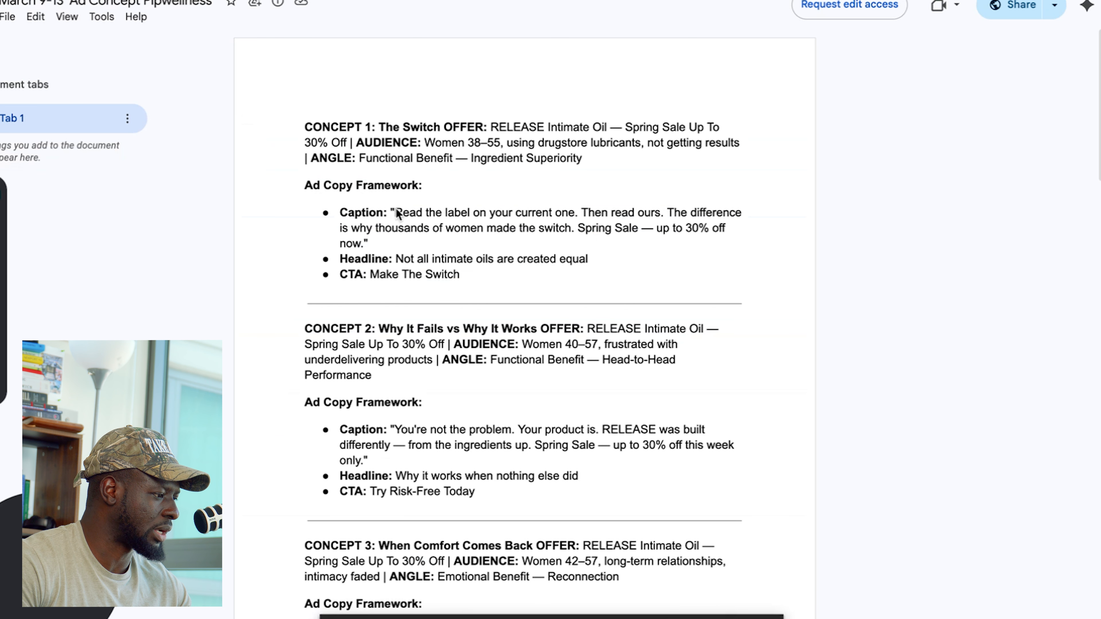
pyautogui.moveTo(394, 213); pyautogui.dragTo(361, 241)
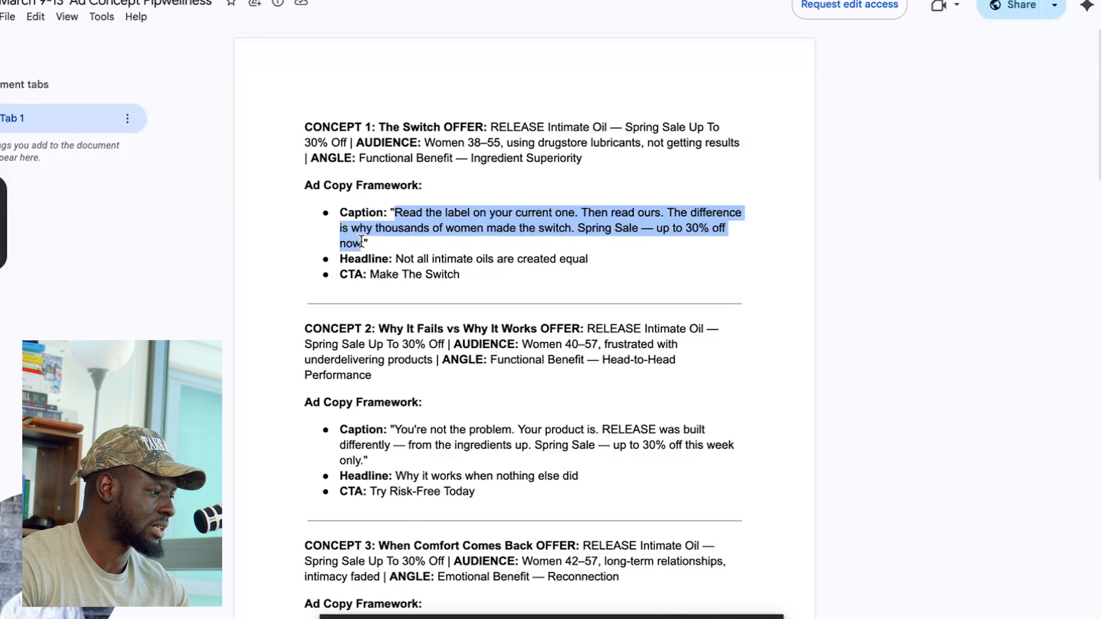
pyautogui.rightClick(413, 210)
pyautogui.click(460, 224)
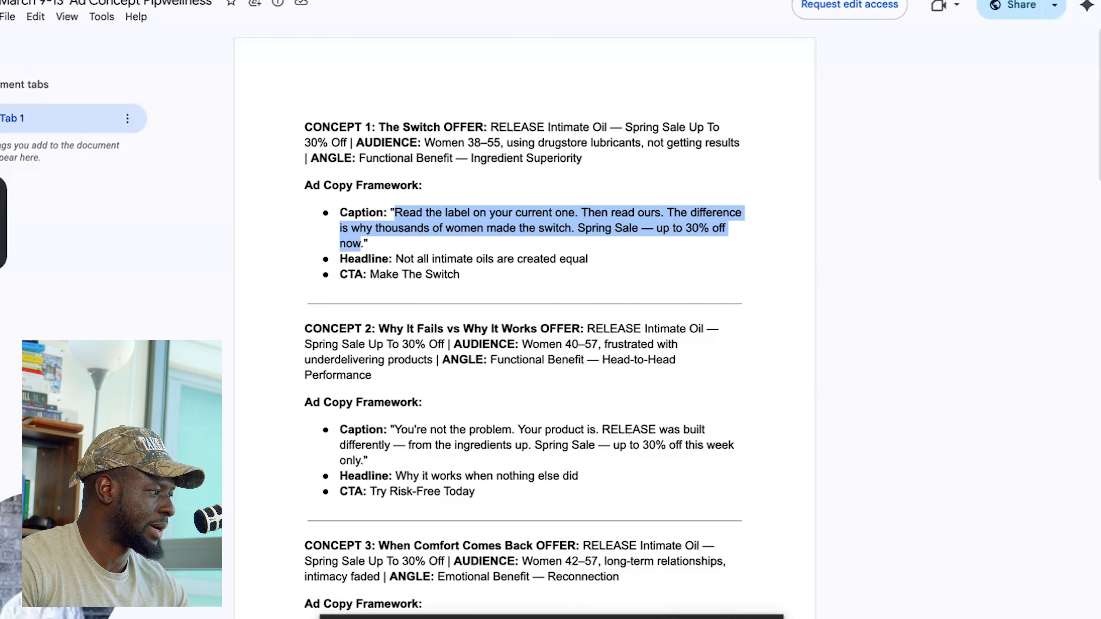
pyautogui.hotkey('ctrl', 'Tab')
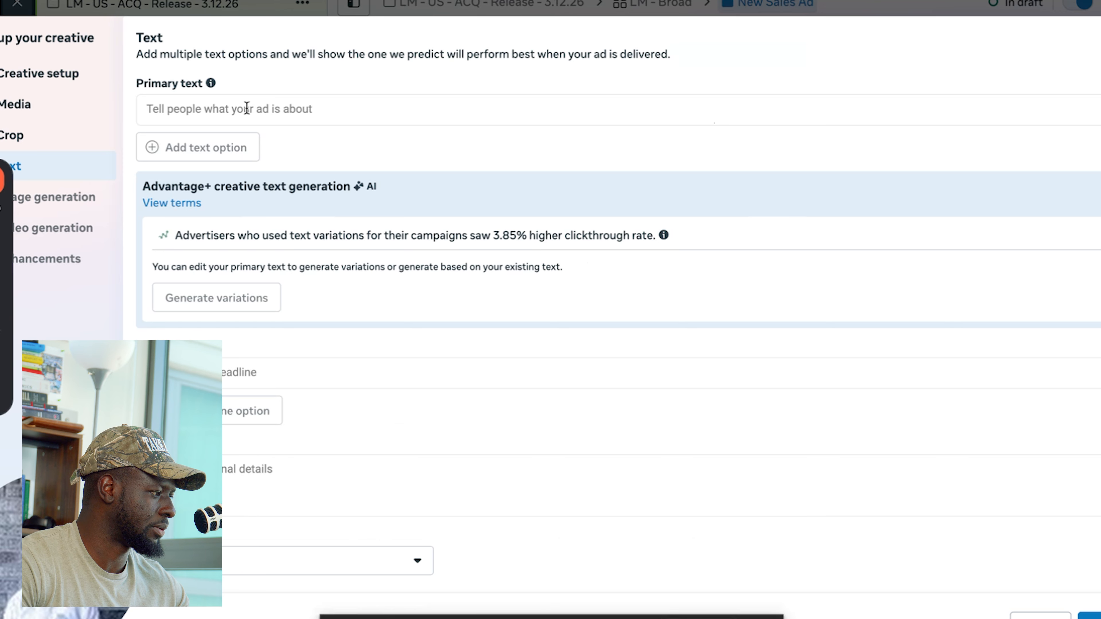
pyautogui.click(222, 106)
pyautogui.hotkey('ctrl', 'v')
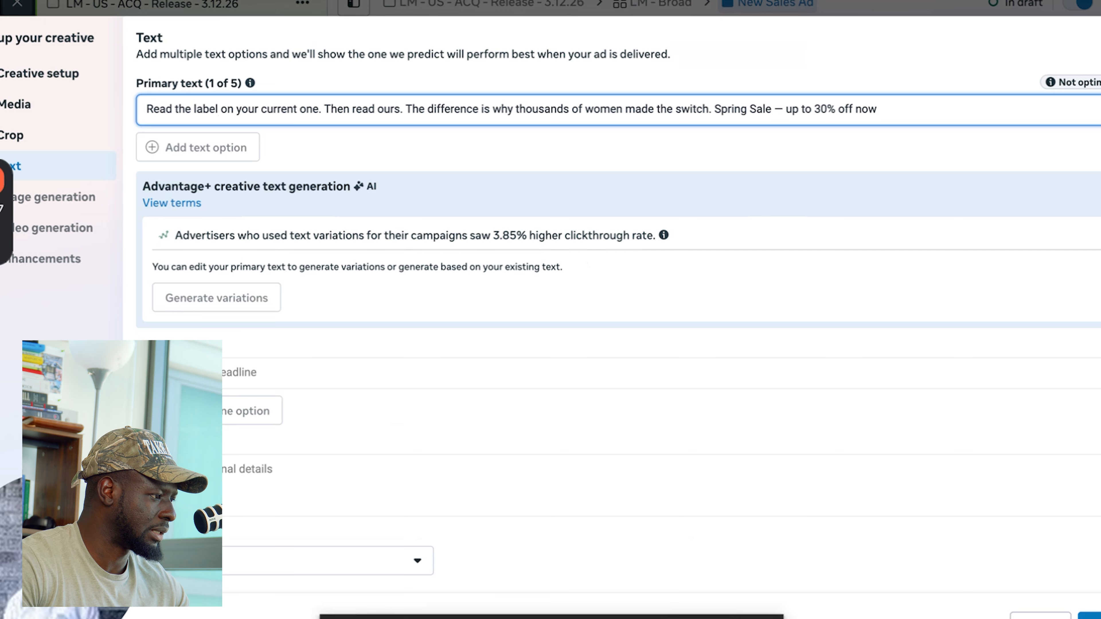
# - Copy Concept 1's headline "Not all intimate oils are created equal" from the concept document into the ad's headline in Ads Manager
pyautogui.hotkey('ctrl', 'Tab')
pyautogui.moveTo(395, 257); pyautogui.dragTo(612, 259)
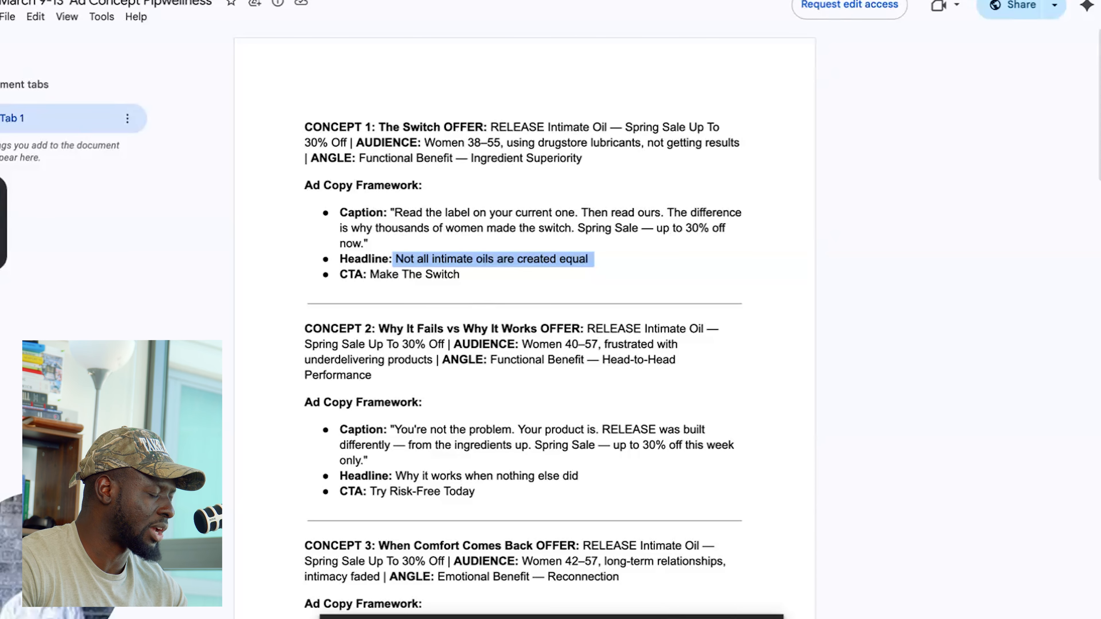
pyautogui.hotkey('ctrl', 'Tab')
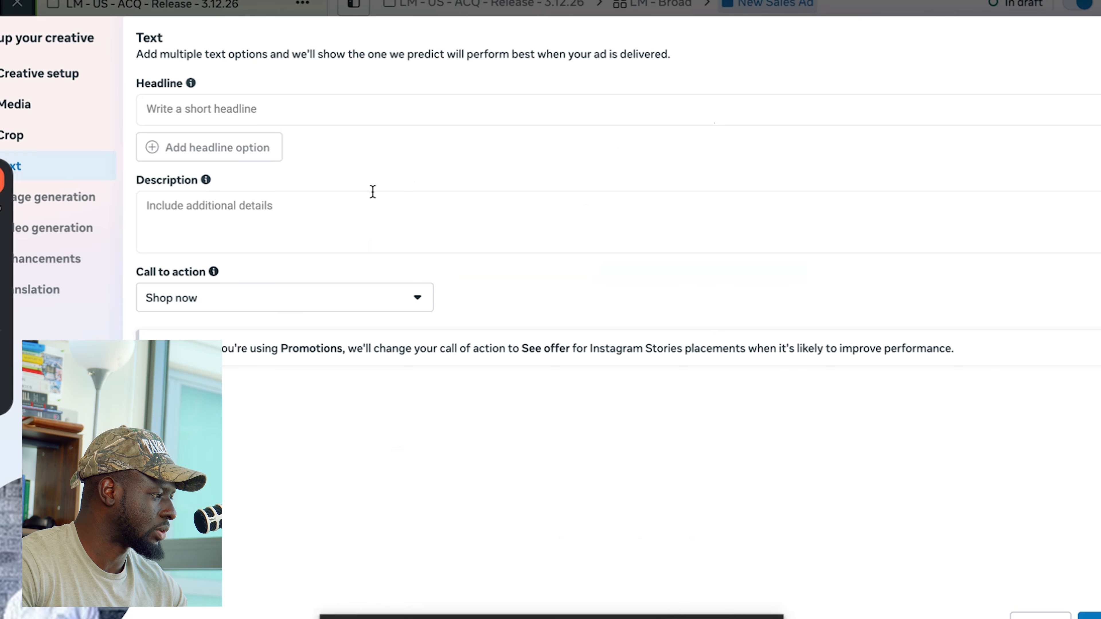
pyautogui.click(301, 111)
pyautogui.hotkey('ctrl', 'v')
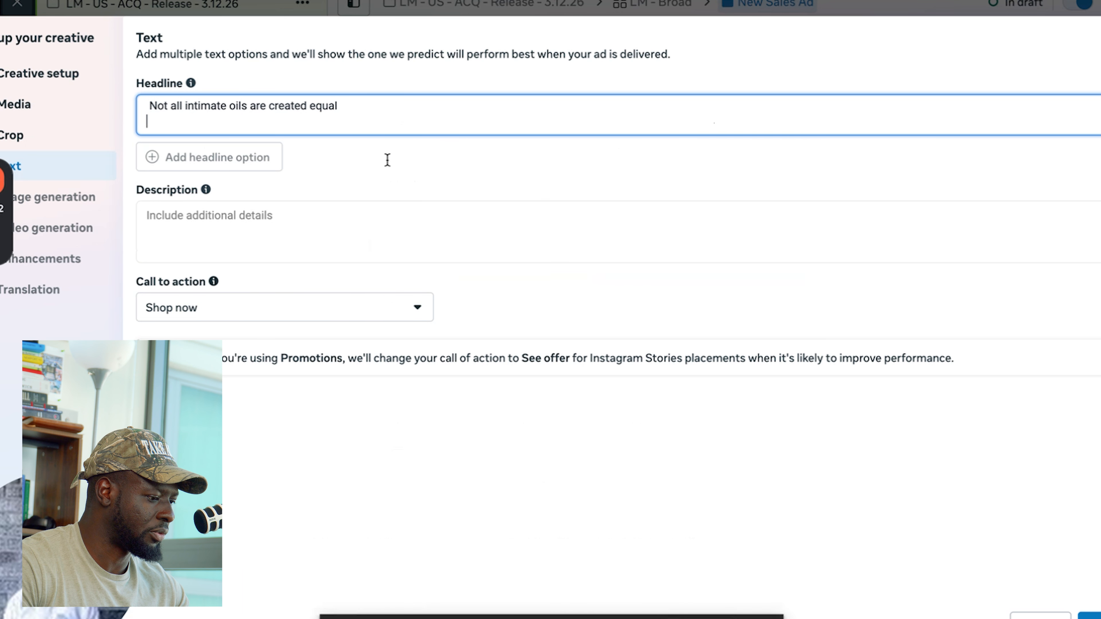
# - Review the AI-generated primary text variations and the remaining text fields, and look over the Advantage+ image generation page
pyautogui.scroll(10, 387, 160)
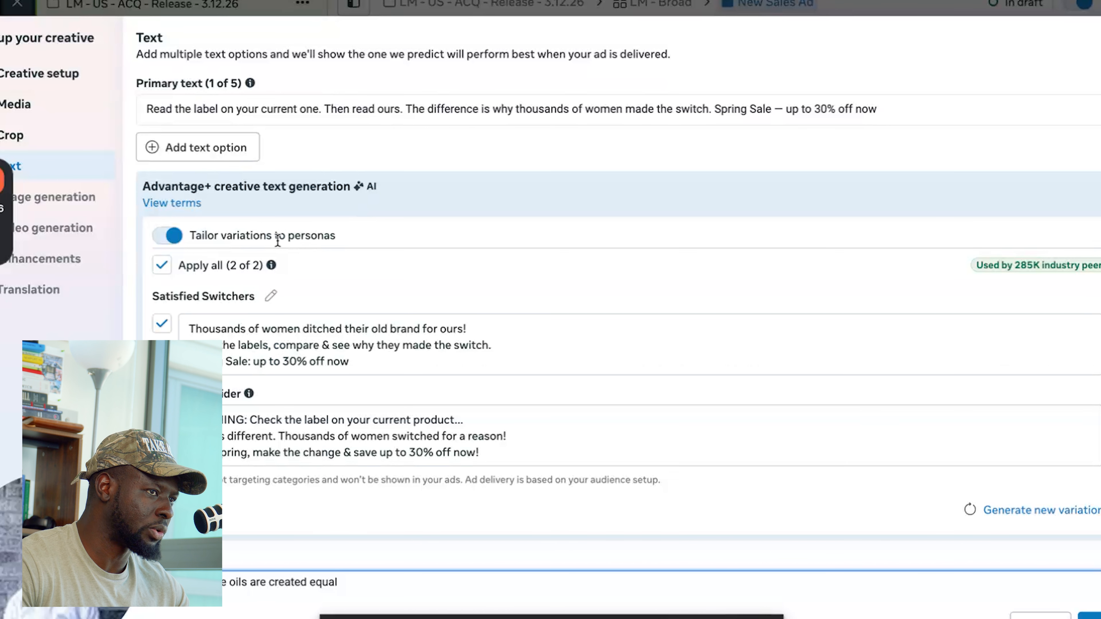
pyautogui.scroll(-2, 353, 337)
pyautogui.scroll(-4, 602, 376)
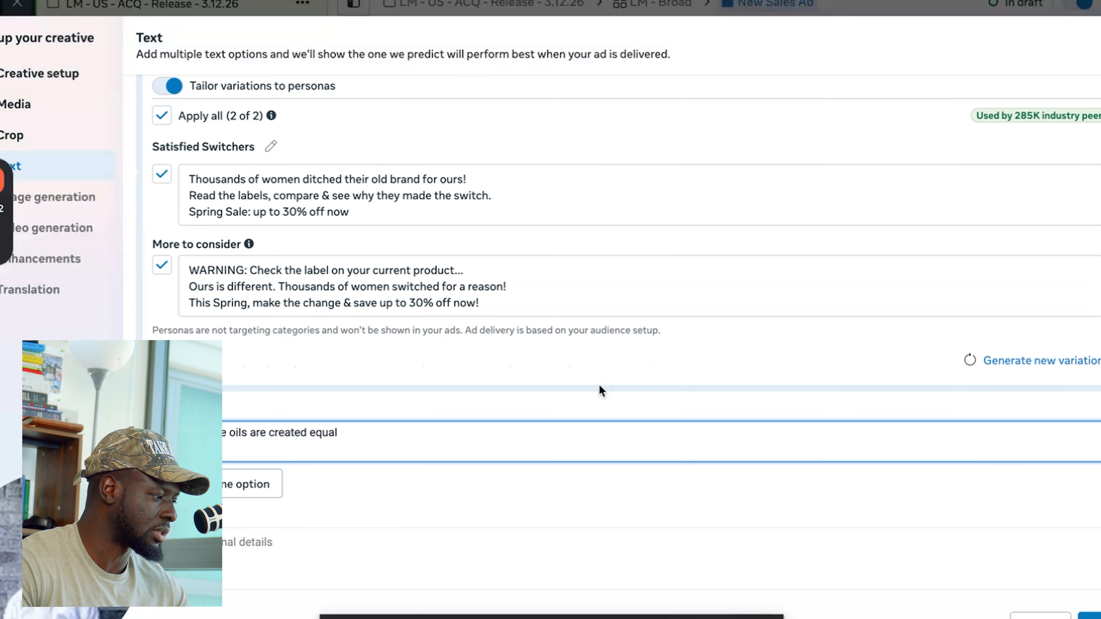
pyautogui.scroll(5, 277, 275)
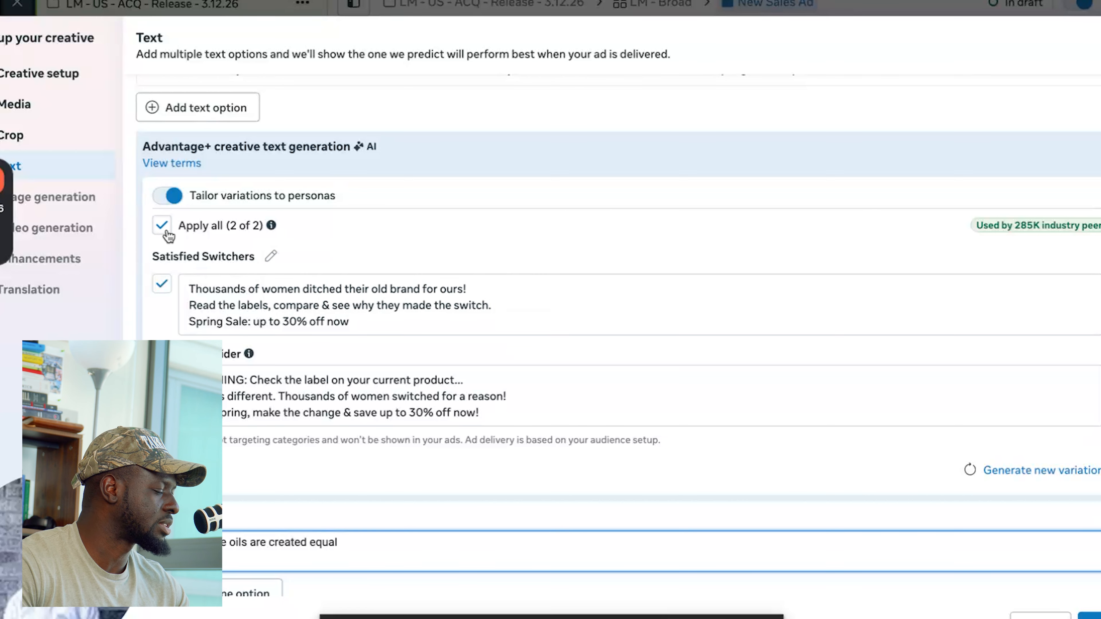
pyautogui.scroll(-3, 356, 266)
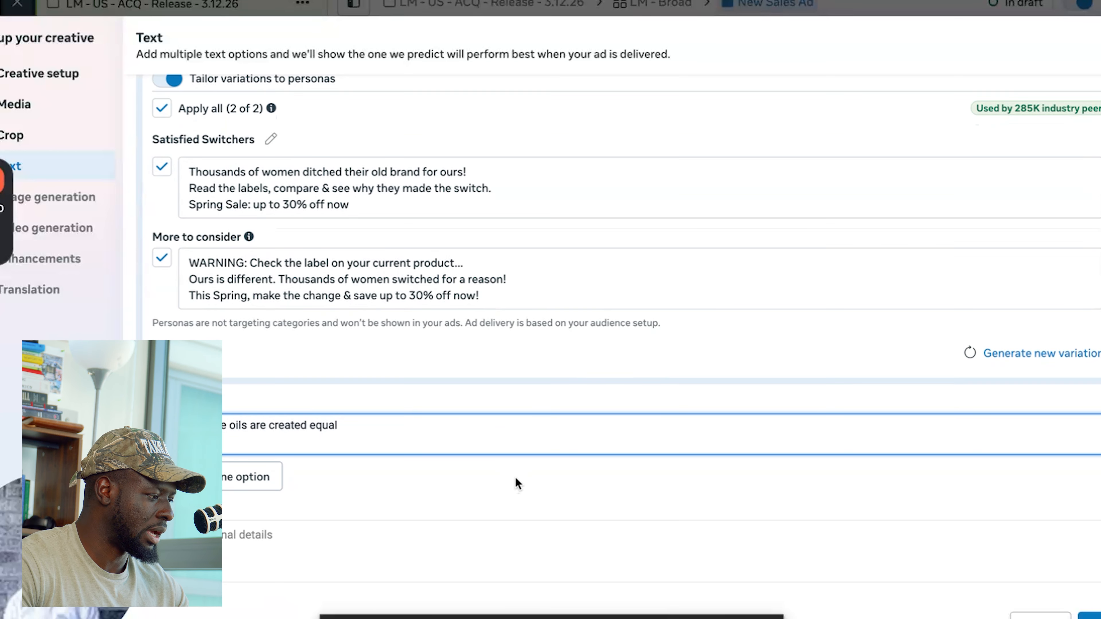
pyautogui.scroll(-3, 283, 521)
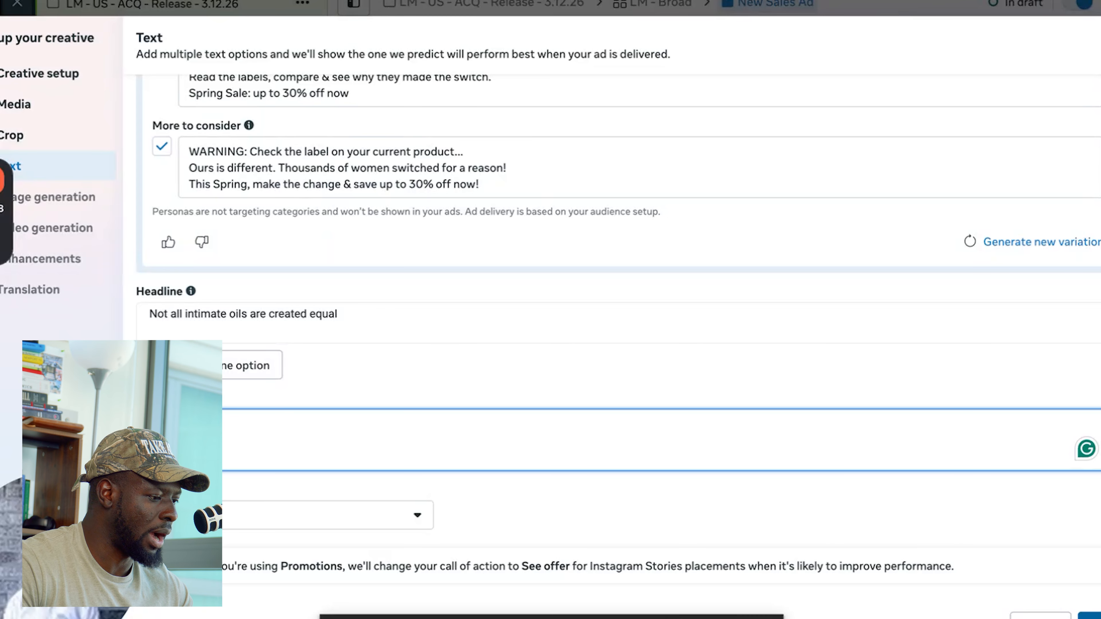
pyautogui.scroll(-10, 843, 433)
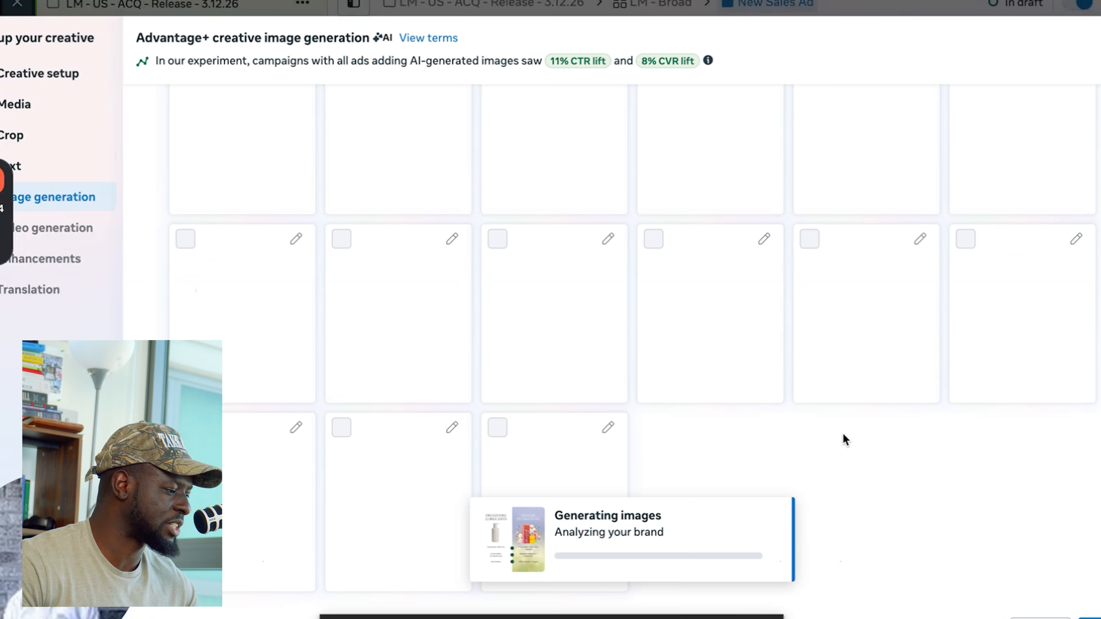
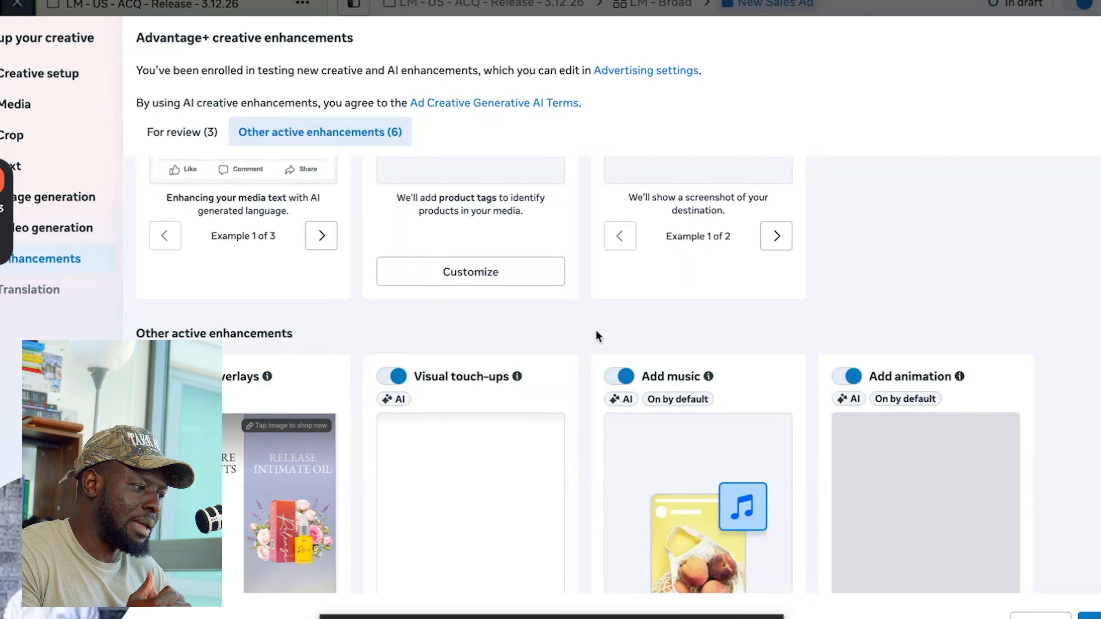
# - Review the other active Advantage+ creative enhancements, and quick-duplicate the New Sales Ad within the LM - Broad ad set
pyautogui.scroll(-6, 597, 335)
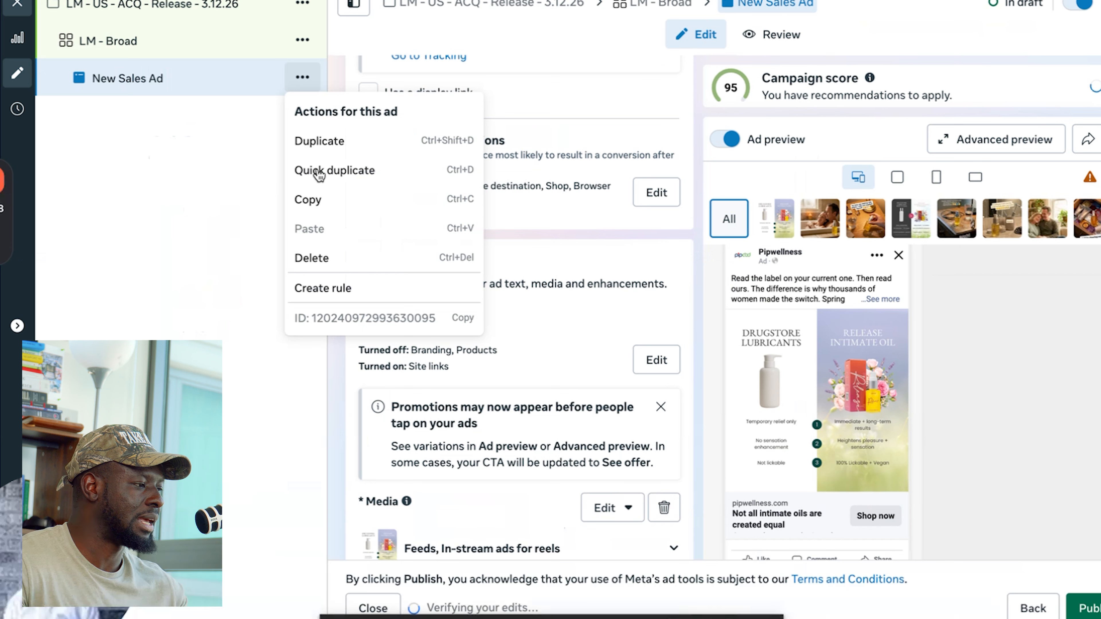
pyautogui.click(318, 171)
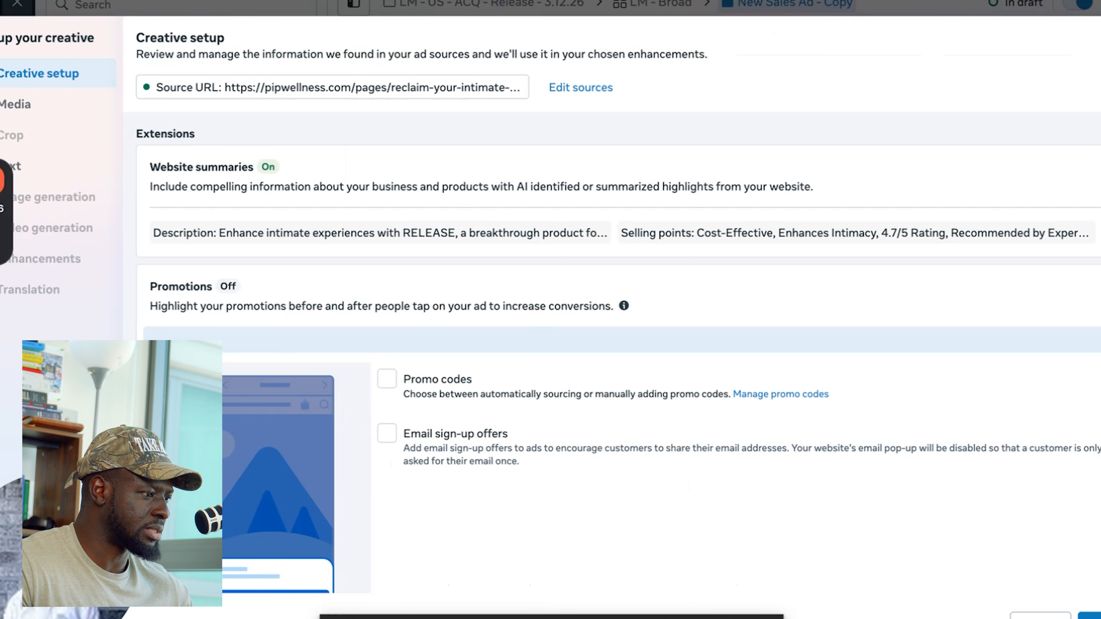
# - Change the duplicated ad's media to the "It Just Feels So Damn Good" image and leave the editor without publishing the draft
pyautogui.click(14, 104)
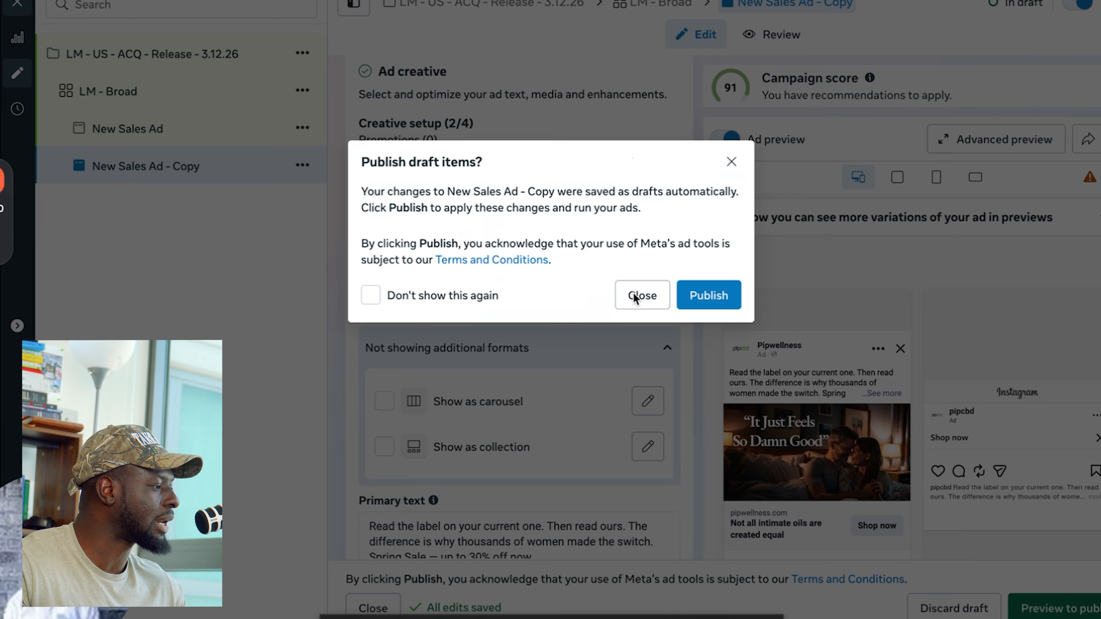
pyautogui.click(634, 297)
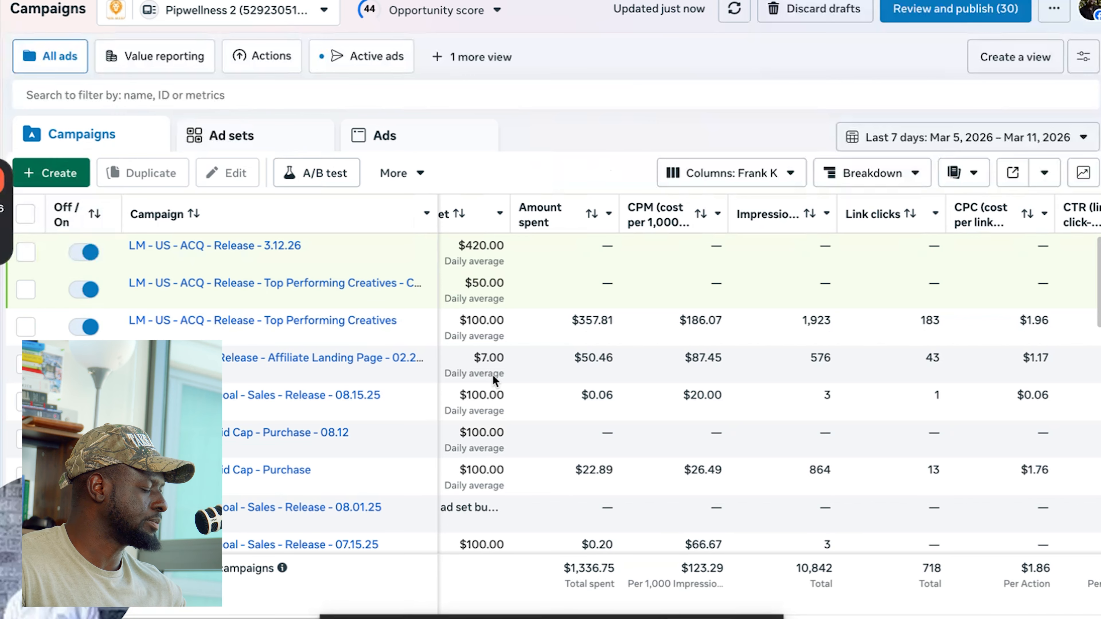